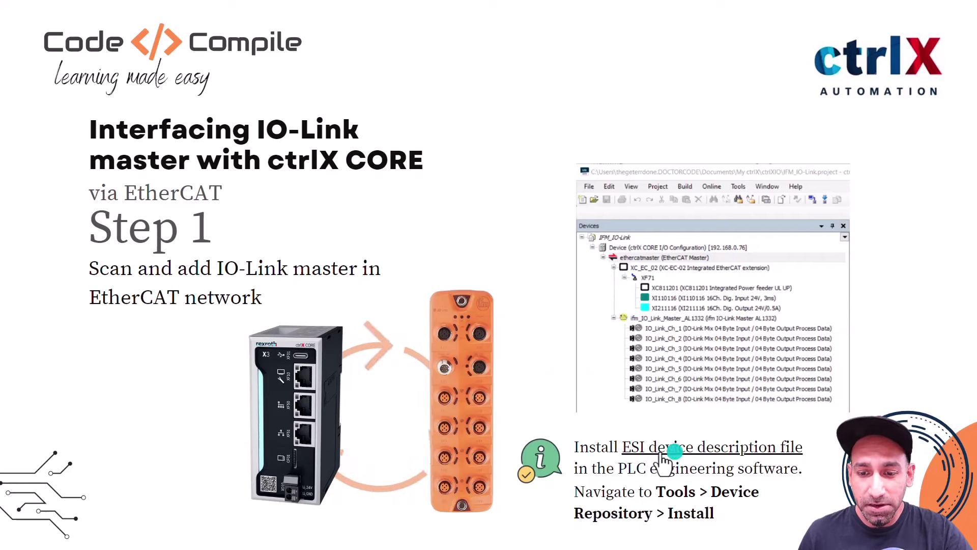
# Open the ESI device description link and review the EtherCAT startup packages on the AL1332 downloads page.
pyautogui.click(658, 454)
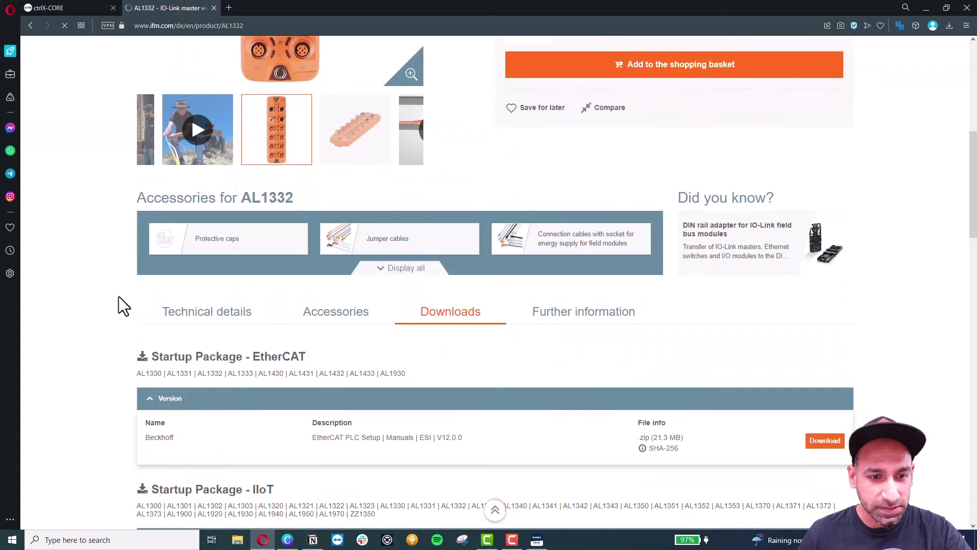
pyautogui.scroll(-3, 118, 297)
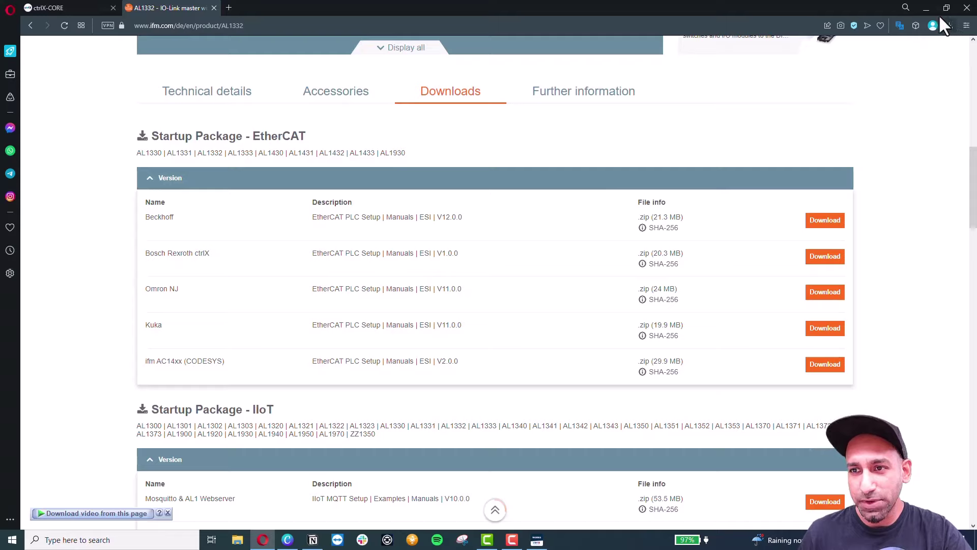
pyautogui.click(926, 9)
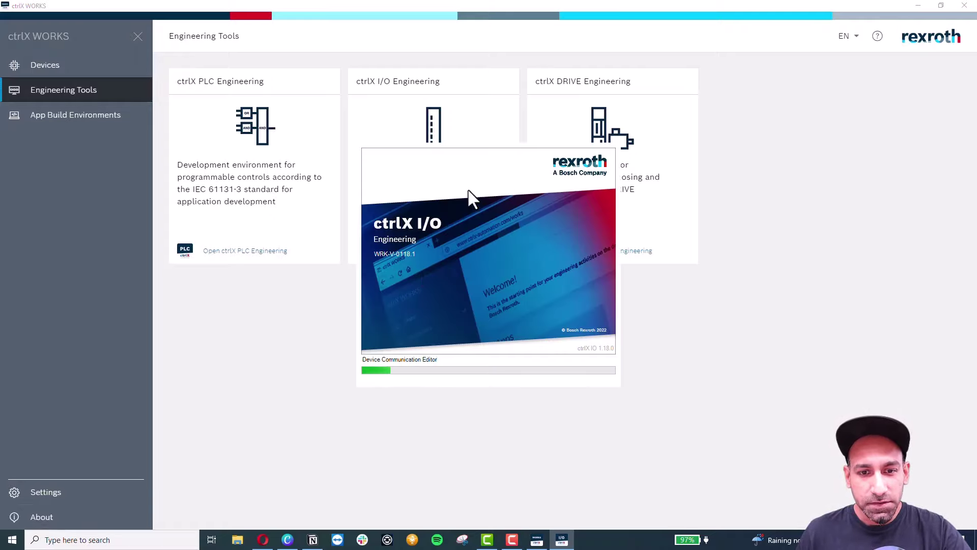
# Switch to the ctrlX CORE web interface and add an EtherCAT master named ethercatmaster on port XF50.
pyautogui.click(919, 6)
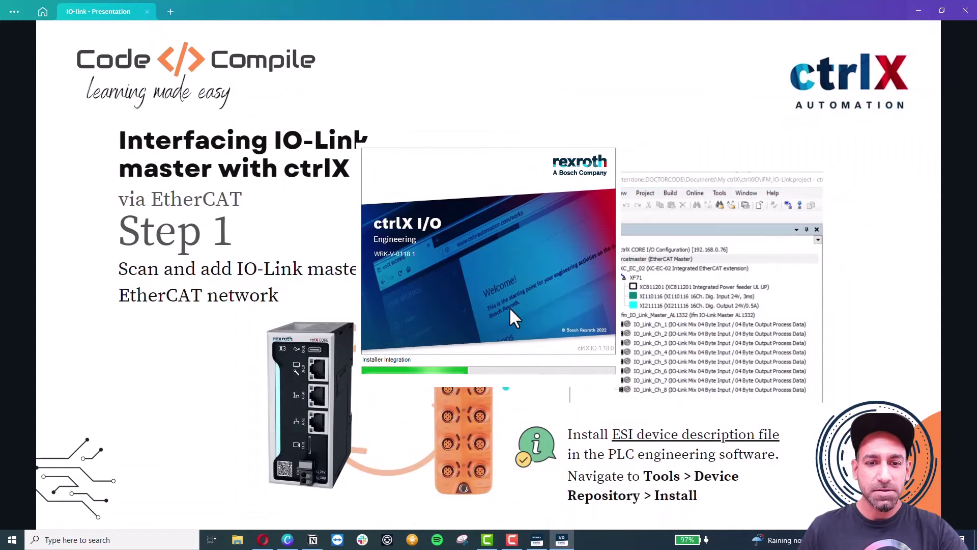
pyautogui.click(262, 539)
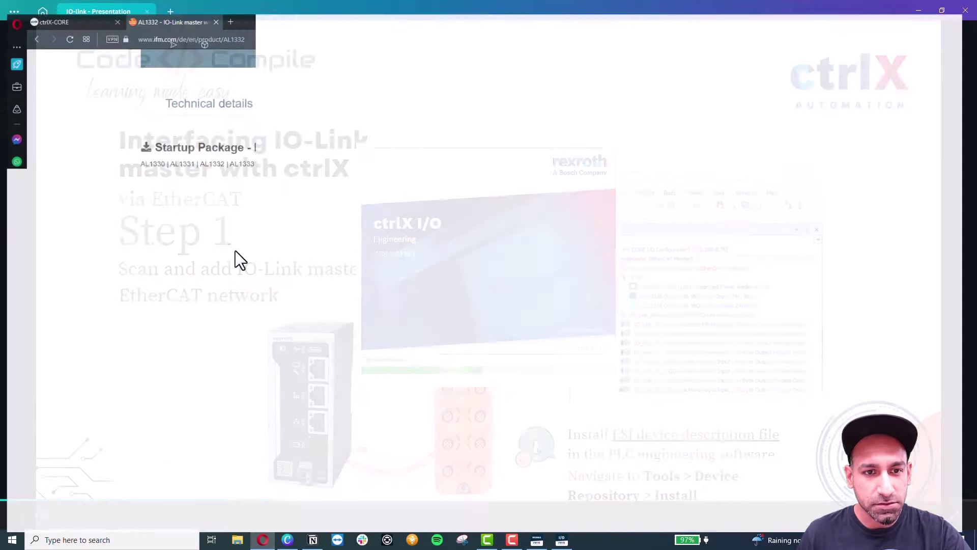
pyautogui.click(65, 6)
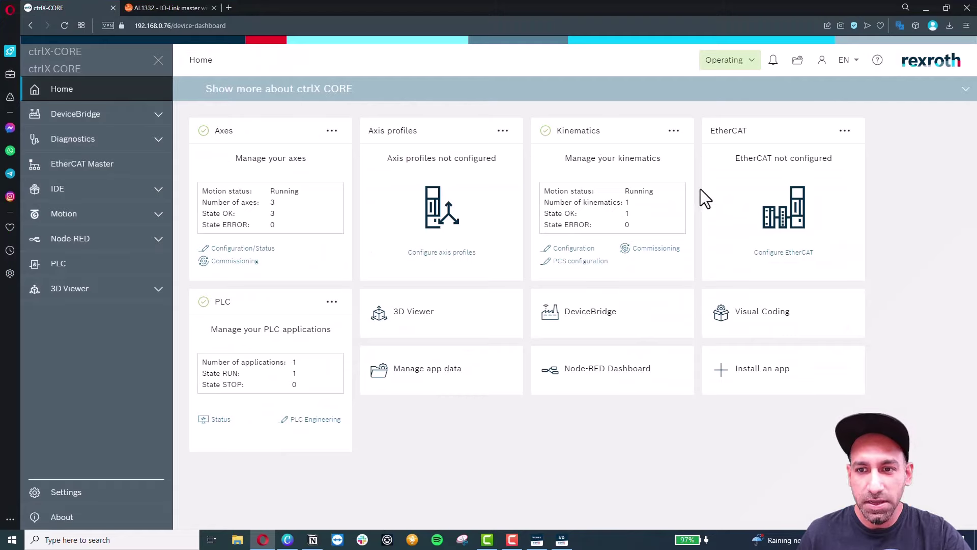
pyautogui.click(777, 254)
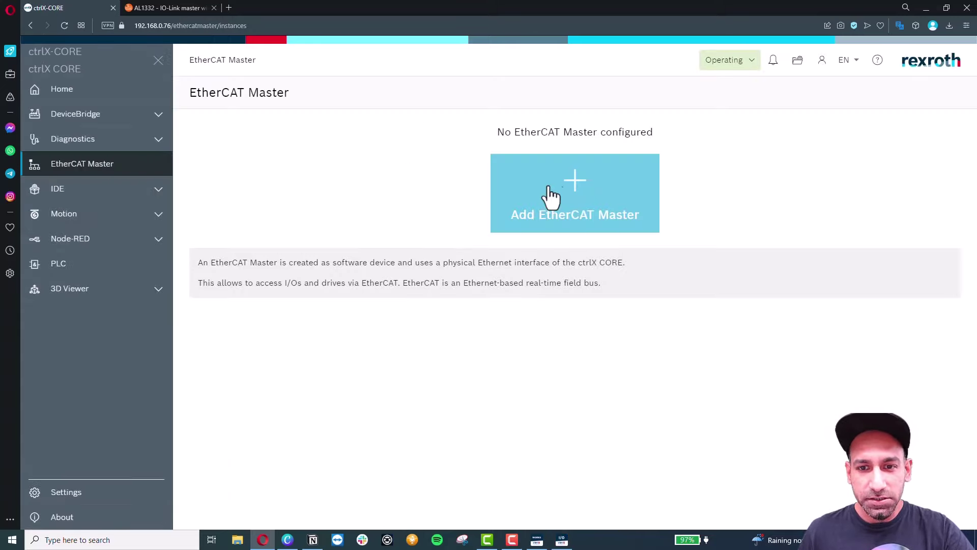
pyautogui.click(549, 210)
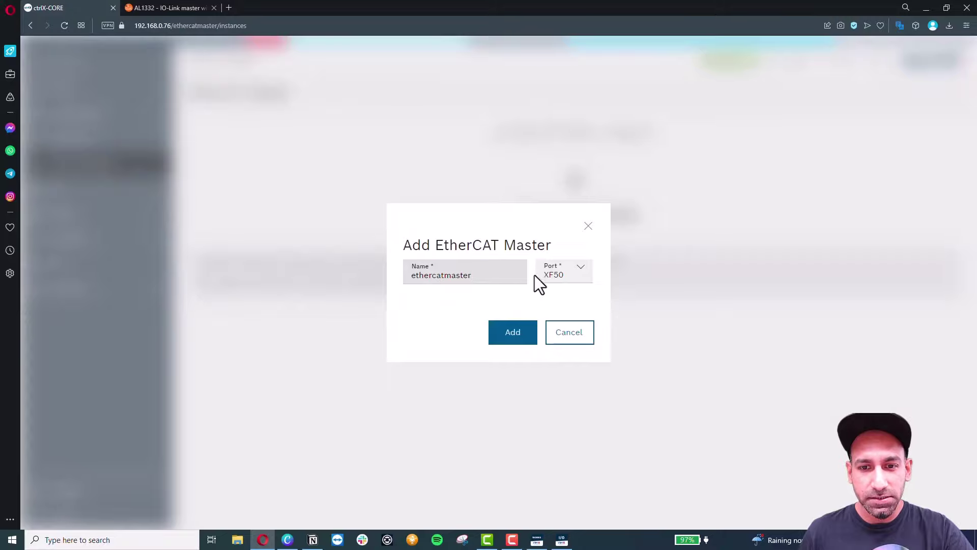
pyautogui.click(514, 338)
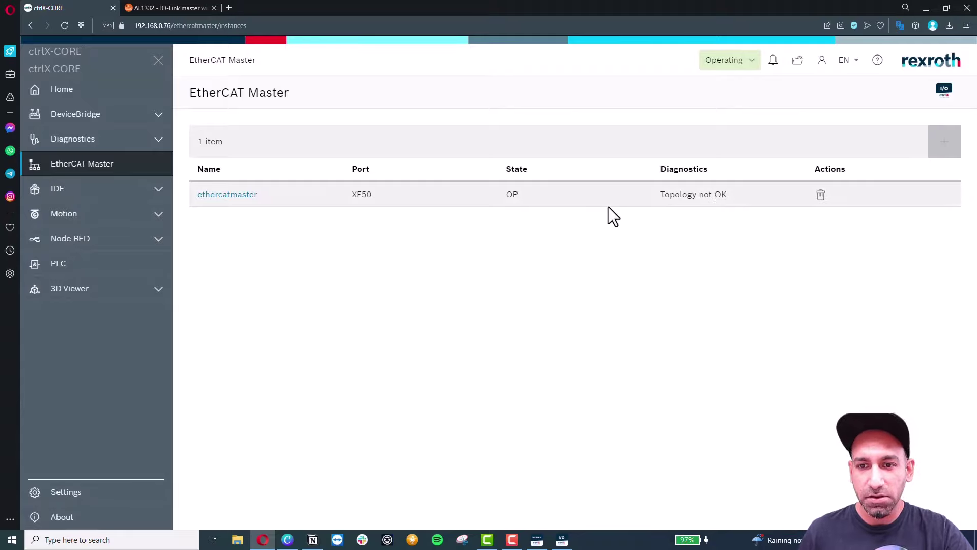
pyautogui.click(96, 172)
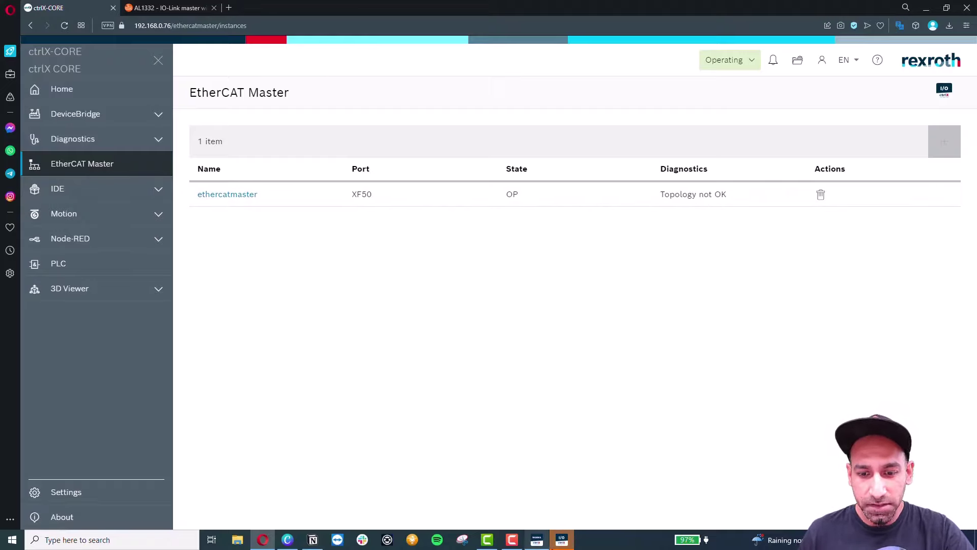
# Switch to ctrlX I/O Engineering and create a project named Test2 from the ctrlX CORE I/O template.
pyautogui.click(561, 540)
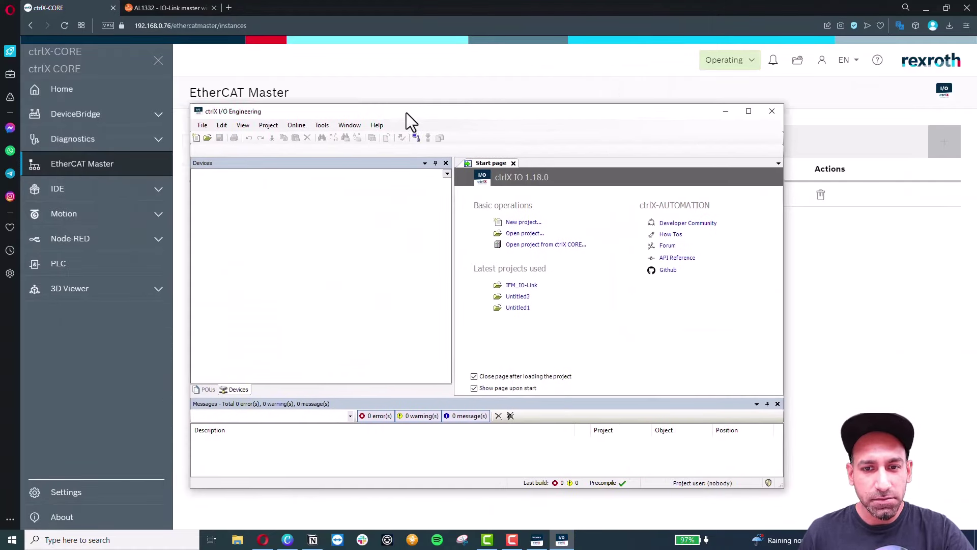
pyautogui.moveTo(406, 113); pyautogui.dragTo(447, 88)
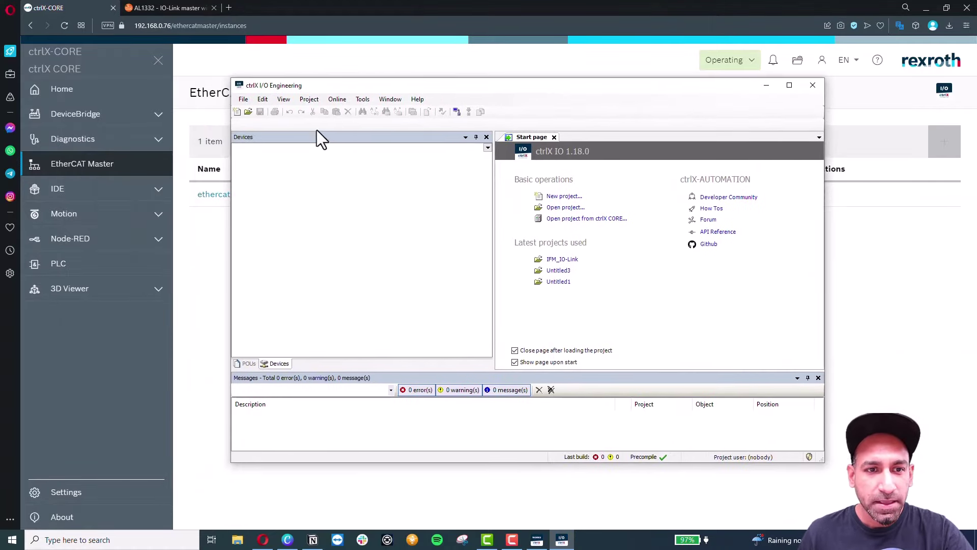
pyautogui.click(245, 100)
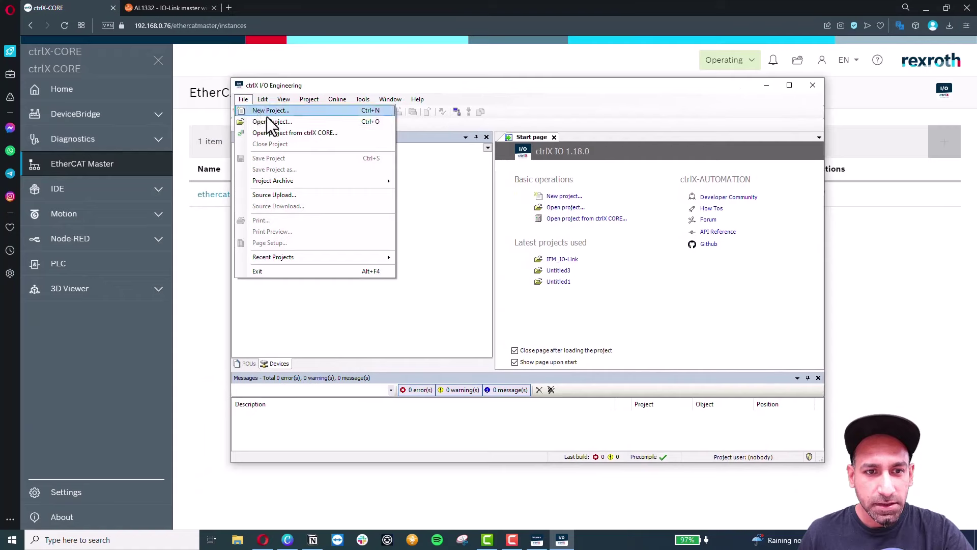
pyautogui.click(294, 112)
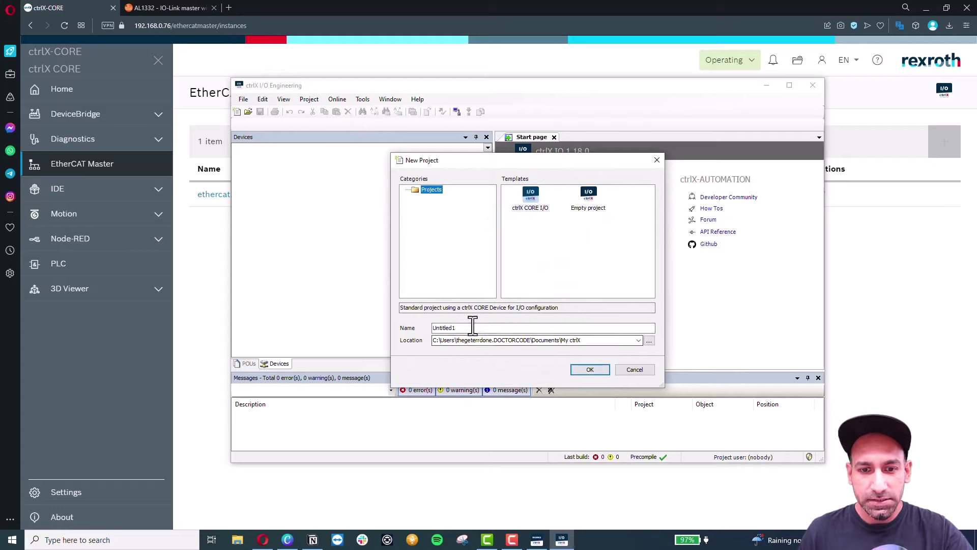
pyautogui.moveTo(473, 325); pyautogui.dragTo(400, 327)
pyautogui.write('T')
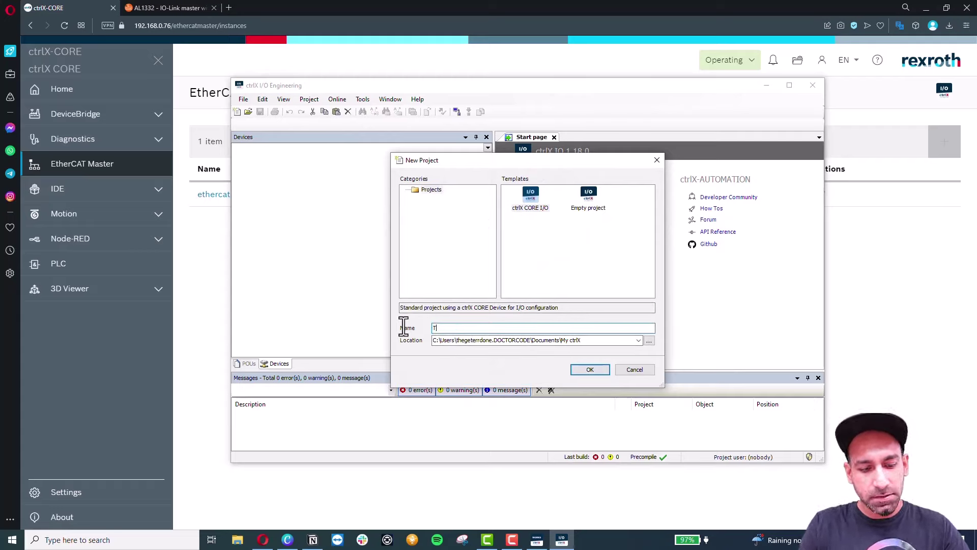
pyautogui.write('est2')
pyautogui.click(575, 371)
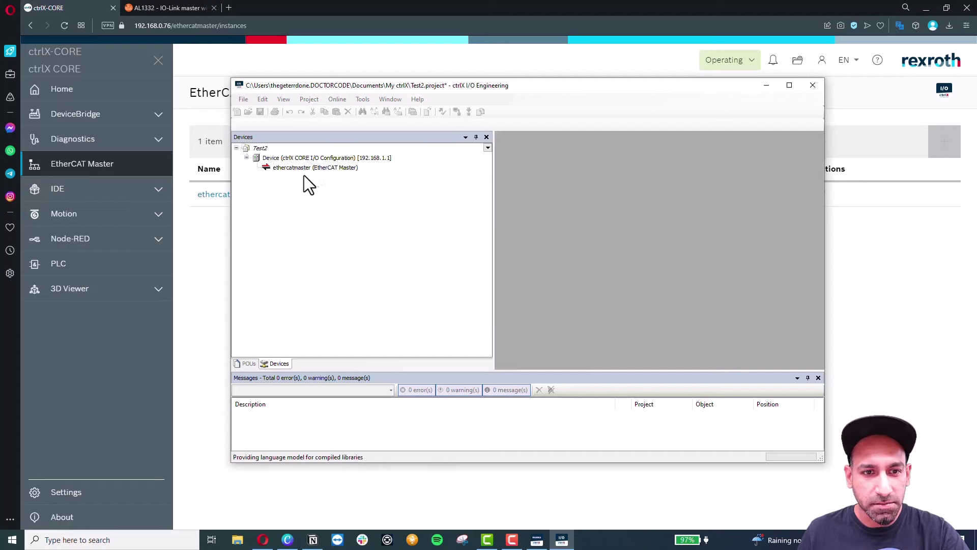
# Set the IP address in the ctrlX CORE device's communication settings to 192.168.0.76.
pyautogui.click(320, 159)
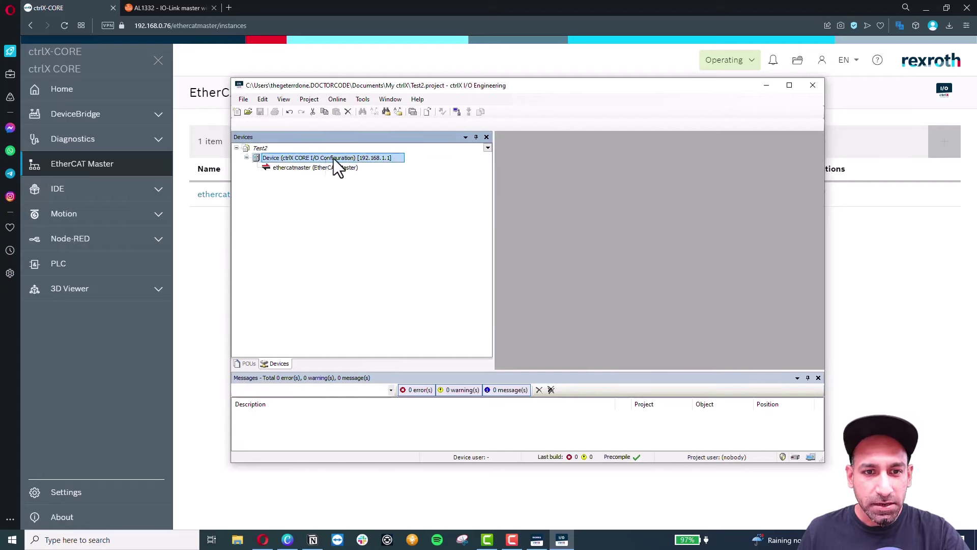
pyautogui.rightClick(371, 158)
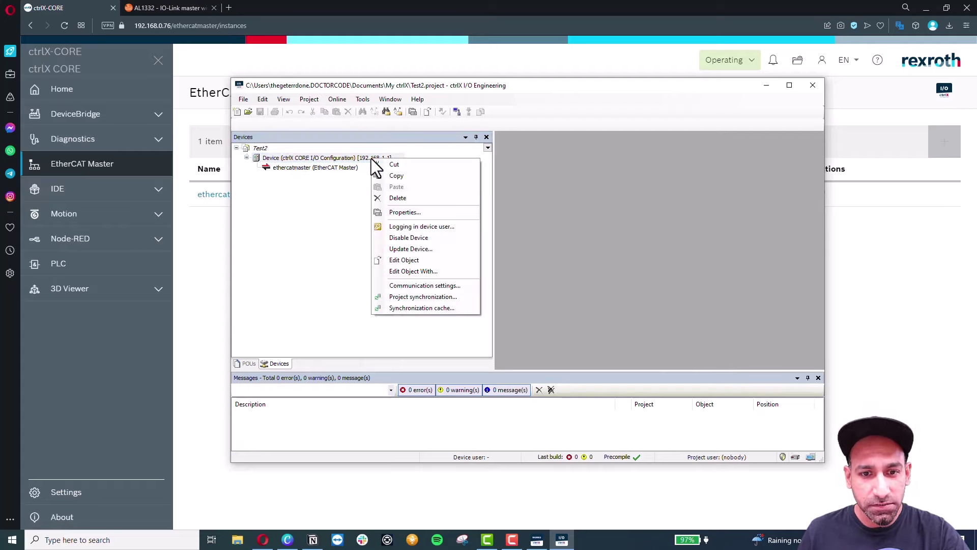
pyautogui.click(424, 286)
pyautogui.click(462, 240)
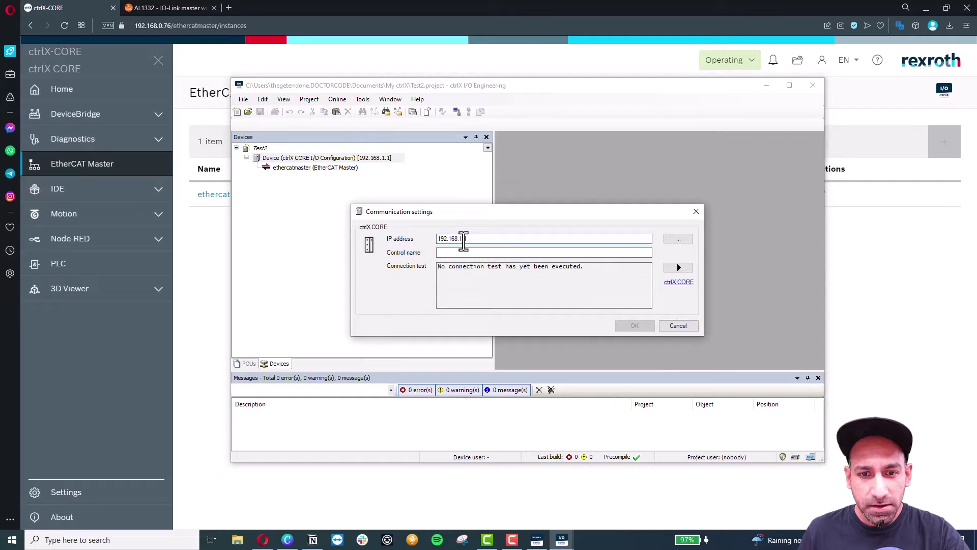
pyautogui.doubleClick(460, 239)
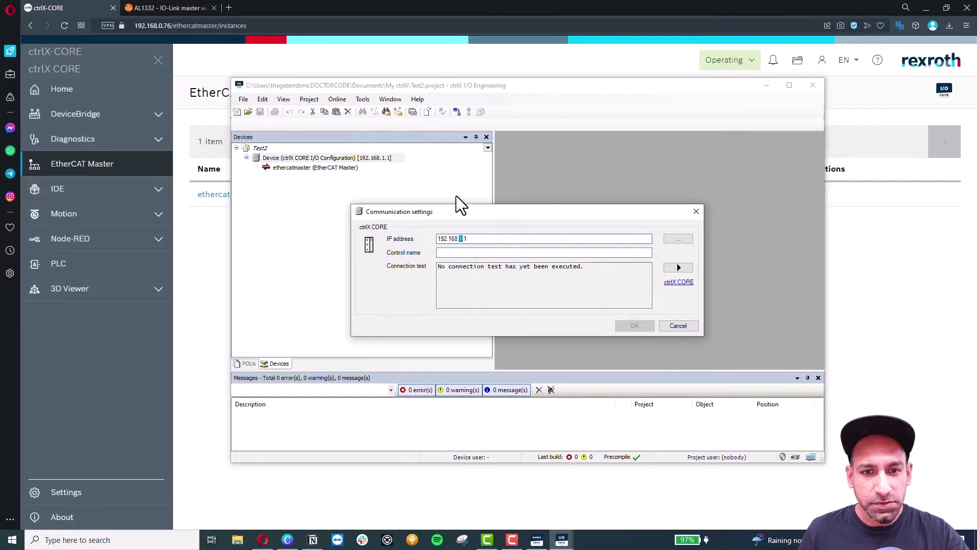
pyautogui.write('0')
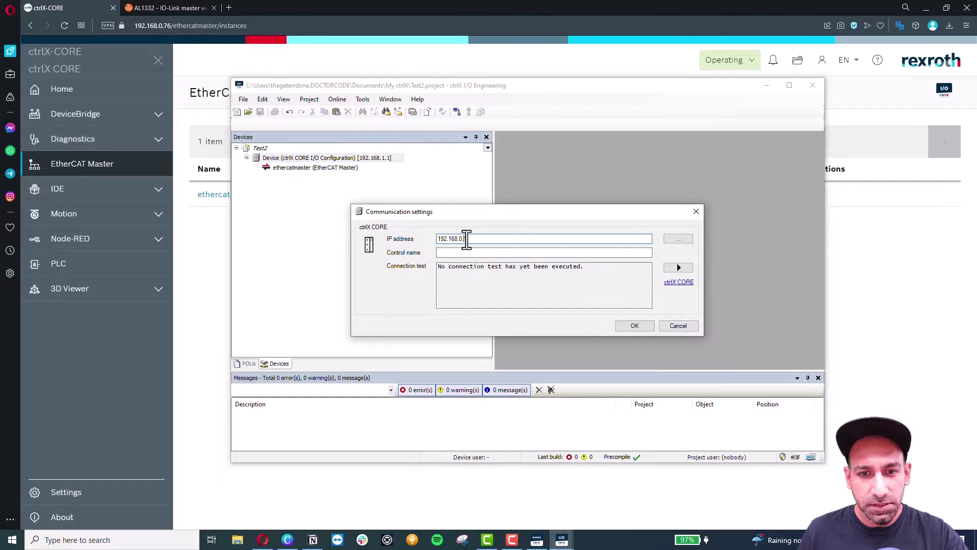
pyautogui.doubleClick(466, 240)
pyautogui.write('76')
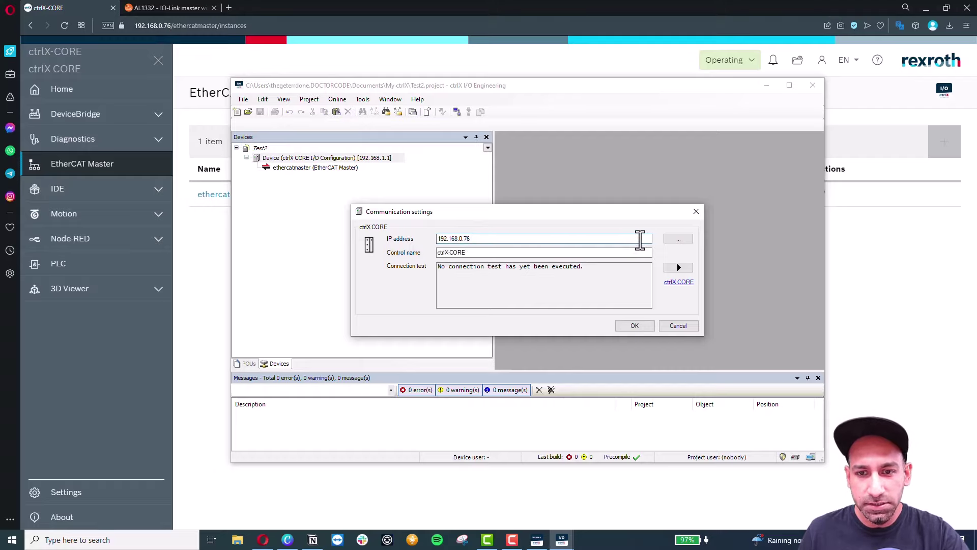
# Choose the detected ctrlX-CORE control, run the connection test and accept the communication settings.
pyautogui.click(681, 240)
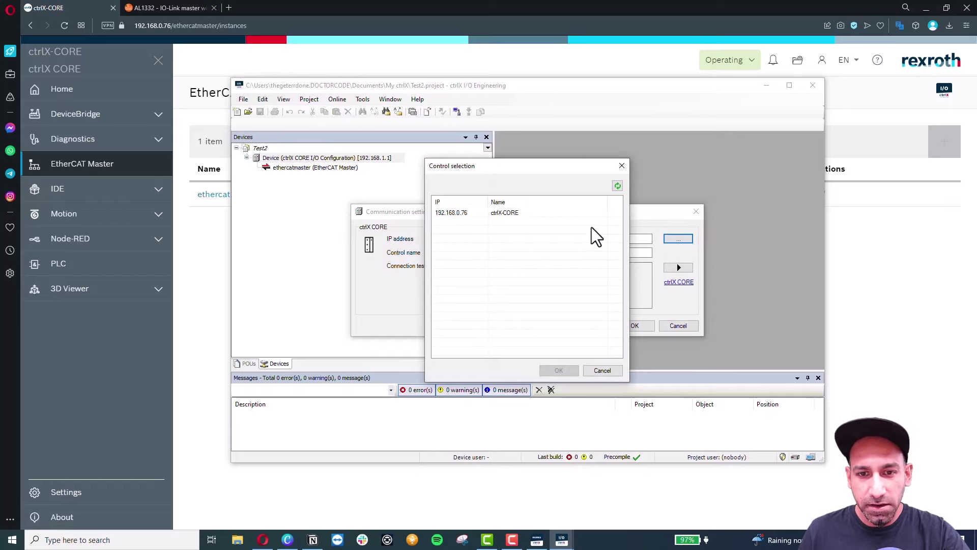
pyautogui.doubleClick(460, 214)
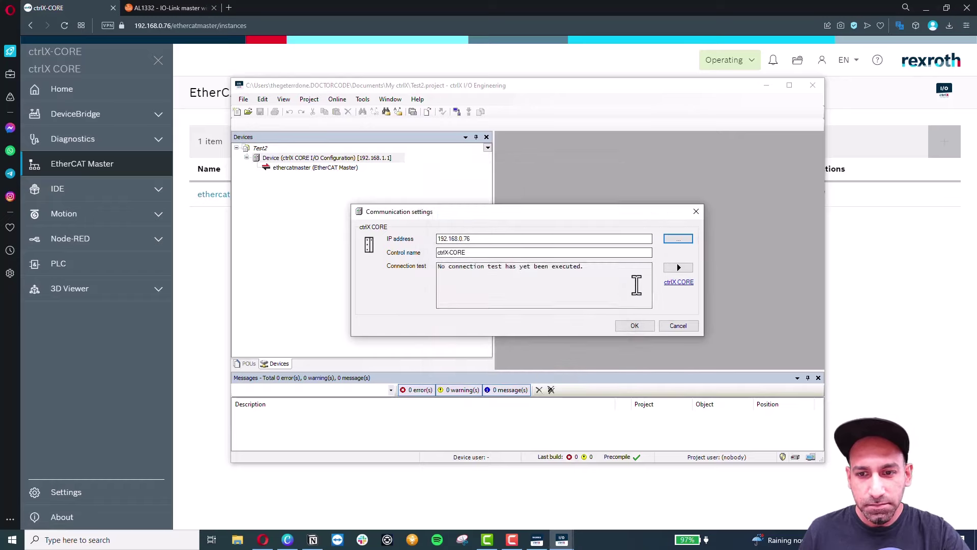
pyautogui.click(678, 268)
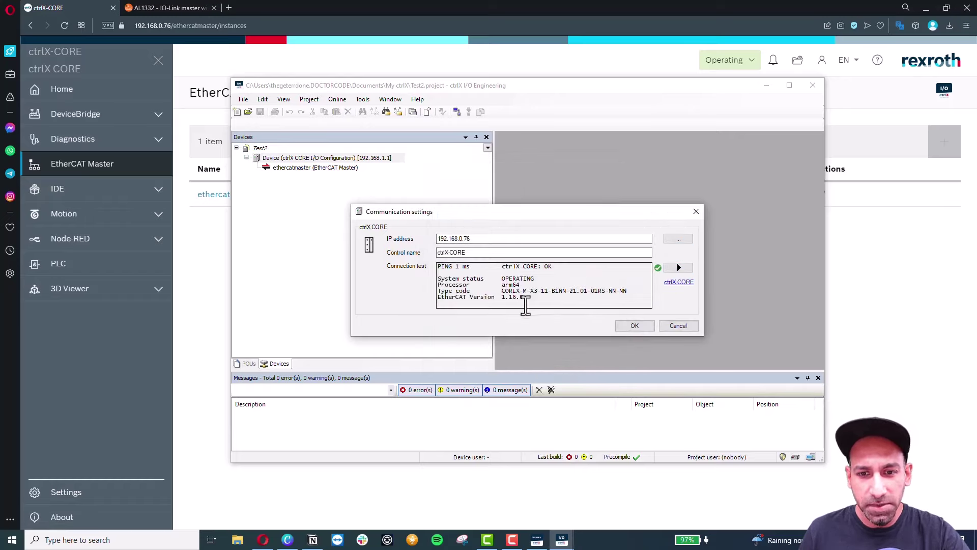
pyautogui.click(634, 326)
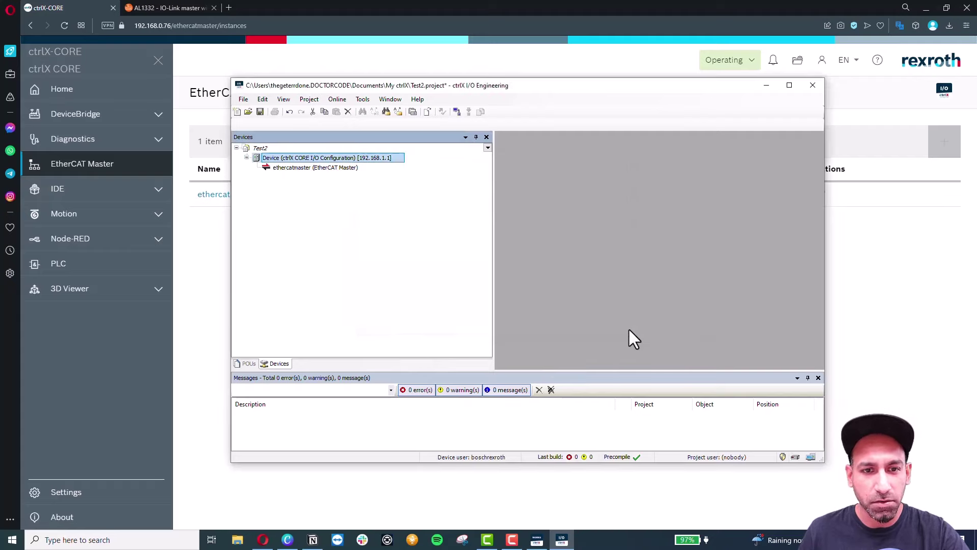
# Scan for devices under the EtherCAT master and widen the Device type column of the scanned devices.
pyautogui.click(314, 169)
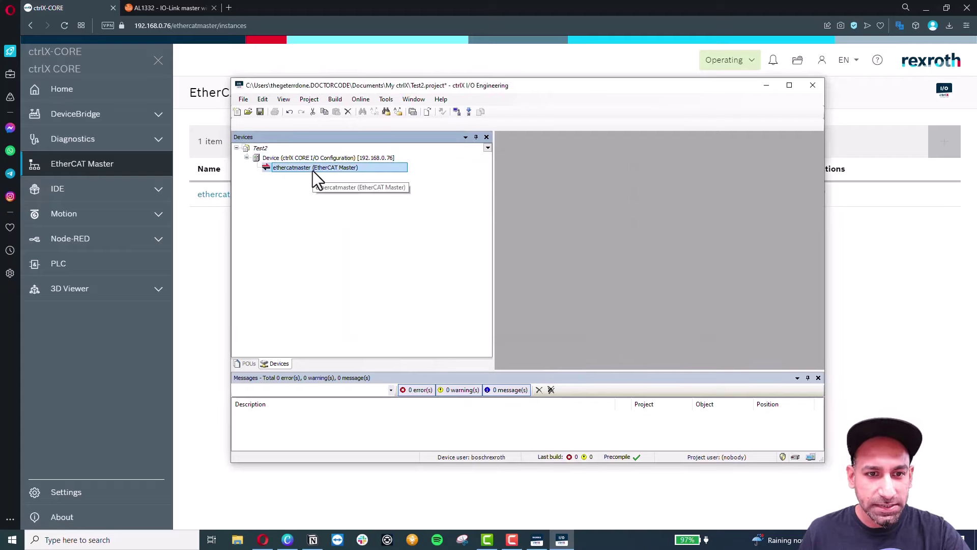
pyautogui.rightClick(313, 170)
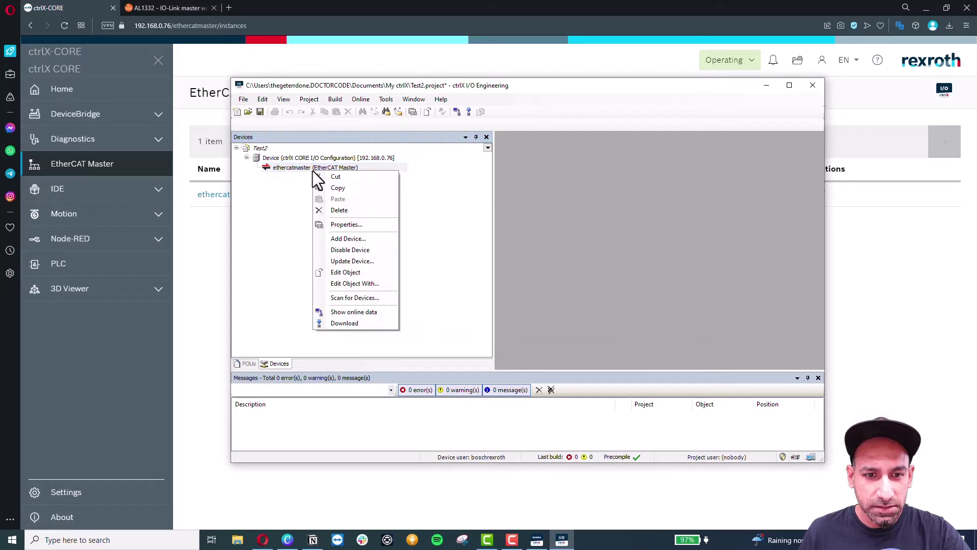
pyautogui.click(356, 297)
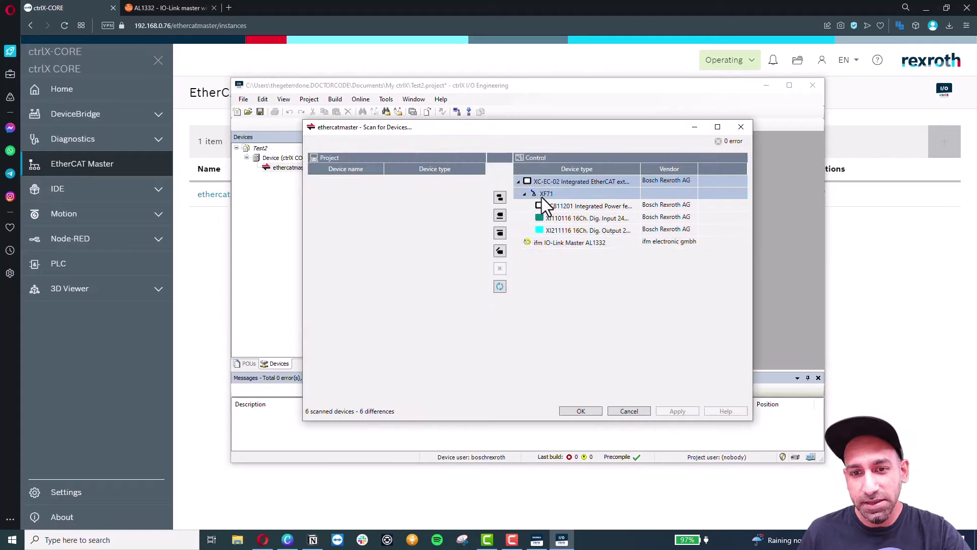
pyautogui.moveTo(640, 168); pyautogui.dragTo(683, 167)
pyautogui.moveTo(622, 207)
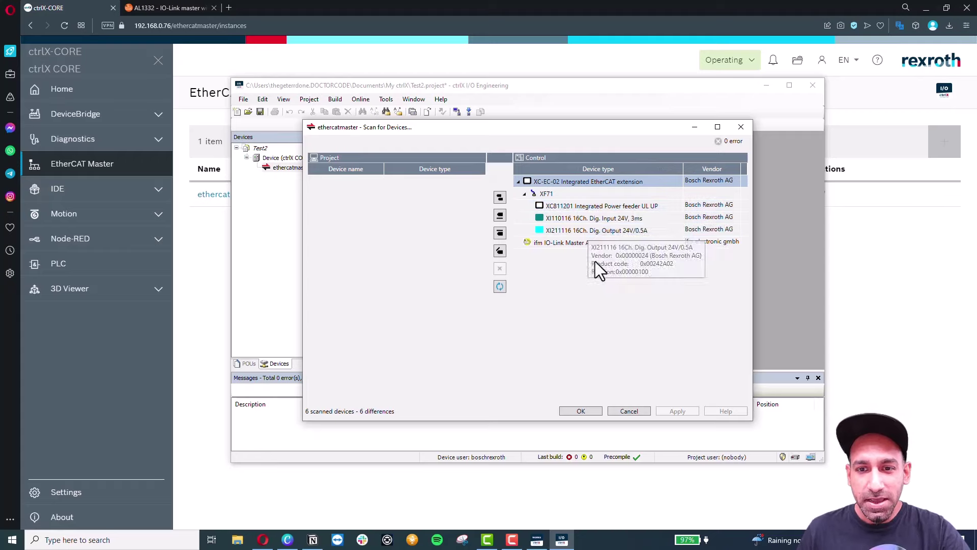
pyautogui.moveTo(603, 222)
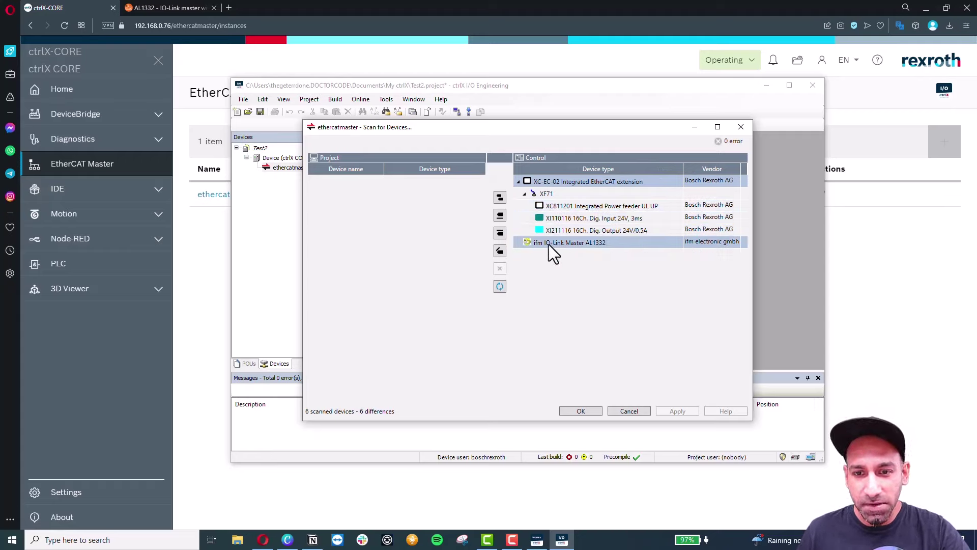
# Copy all scanned devices, including the ifm IO-Link Master AL1332, into the project, apply the changes and close the scan window.
pyautogui.click(575, 245)
pyautogui.moveTo(583, 246)
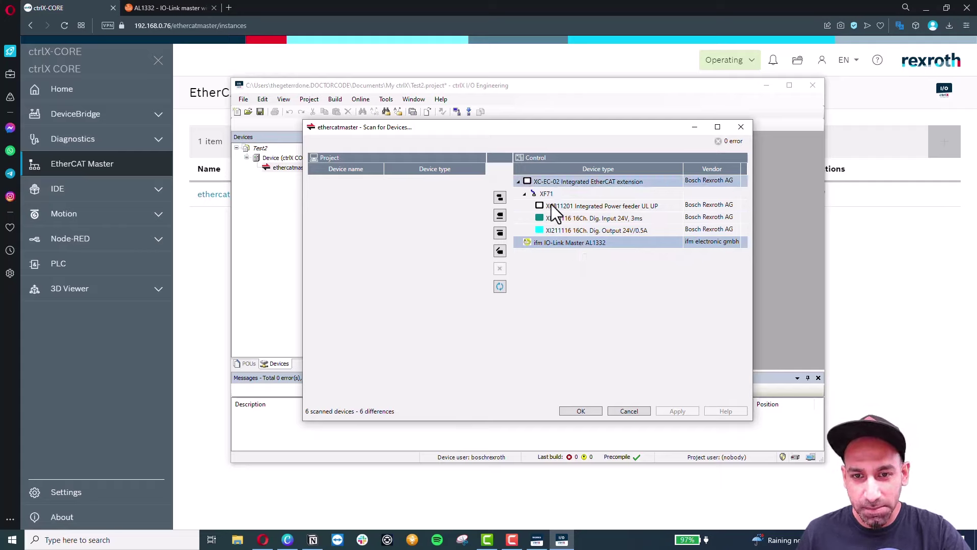
pyautogui.moveTo(630, 243)
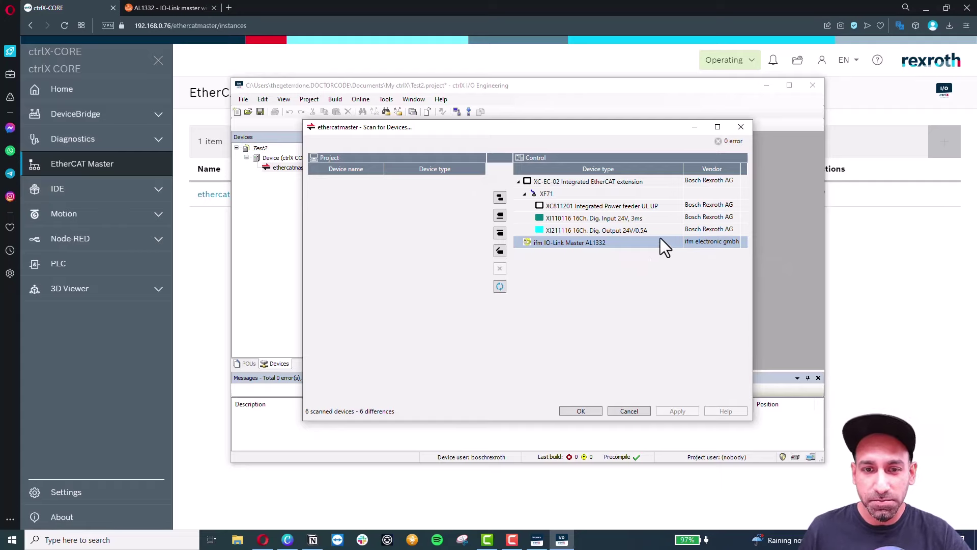
pyautogui.moveTo(662, 243)
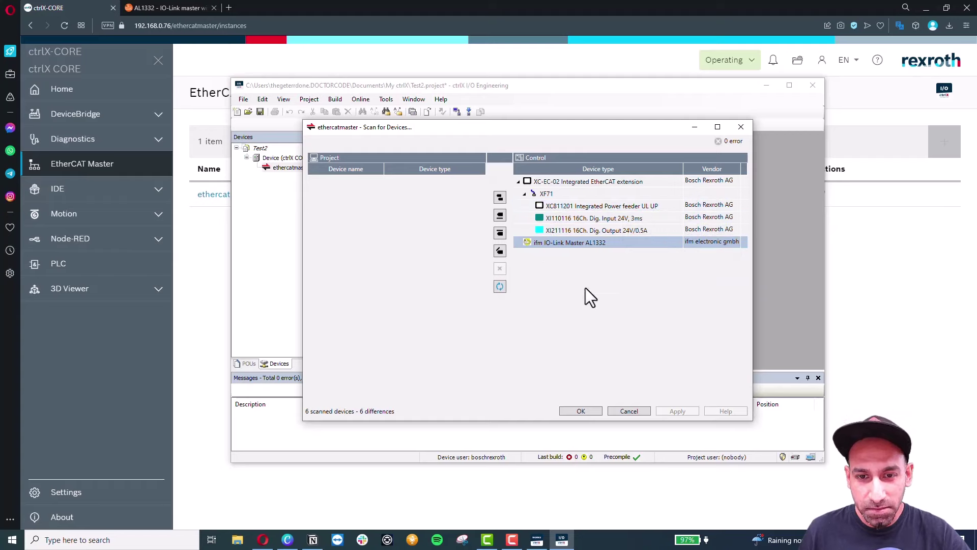
pyautogui.click(500, 197)
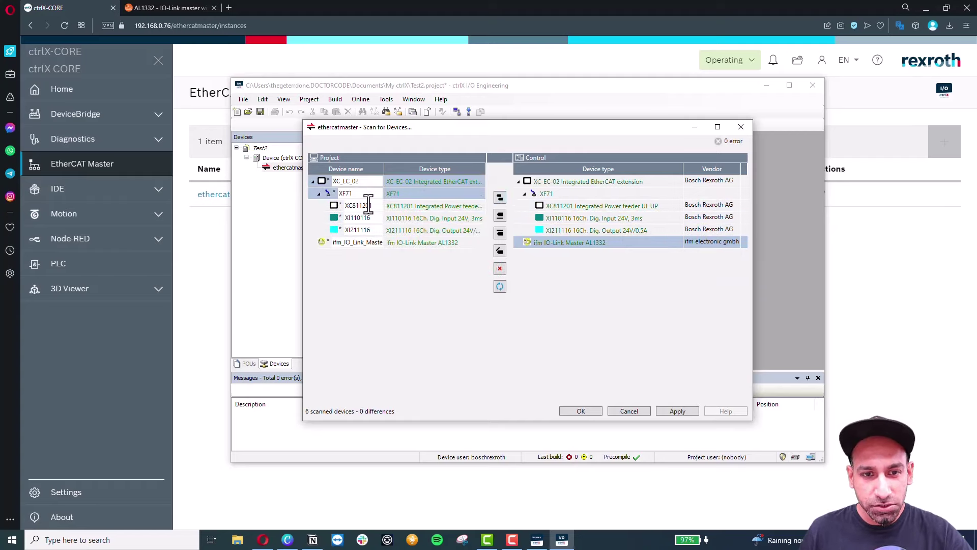
pyautogui.click(677, 411)
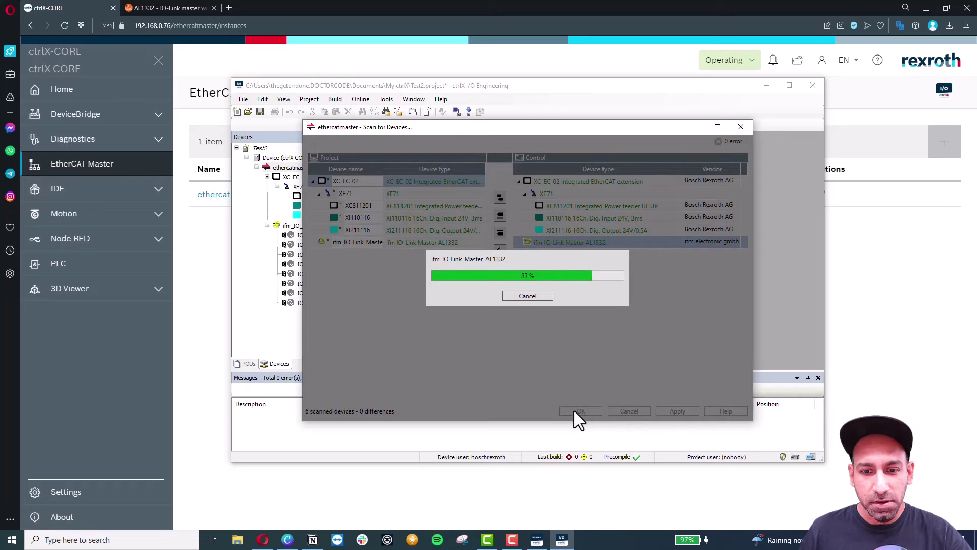
pyautogui.click(578, 411)
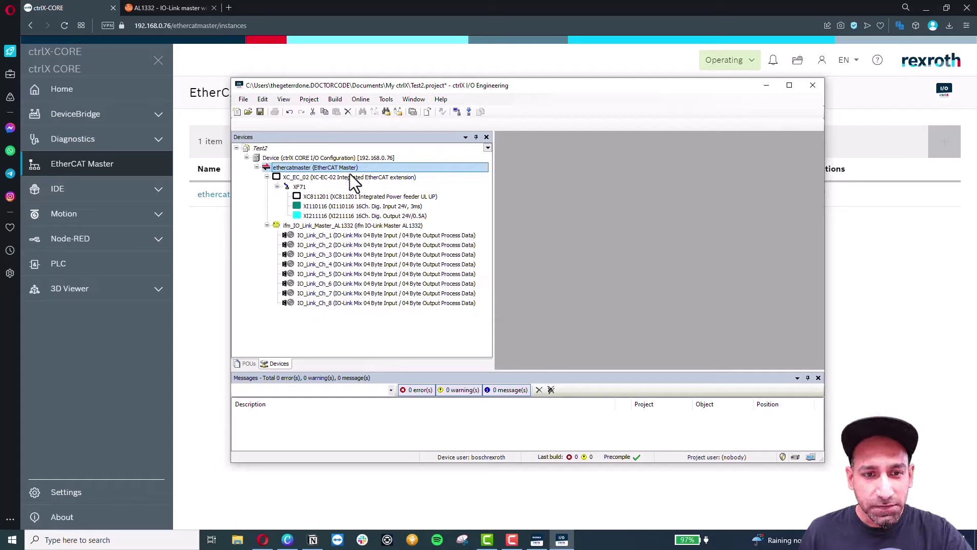
# Download the EtherCAT configuration to the control, allowing the switch to Init, and open the ethercatmaster instance in the ctrlX CORE web interface.
pyautogui.click(331, 235)
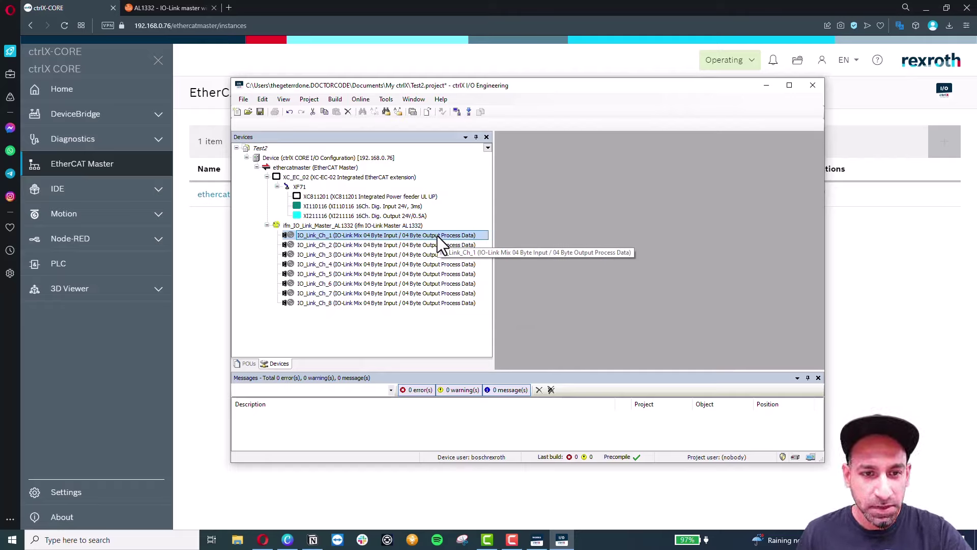
pyautogui.click(468, 112)
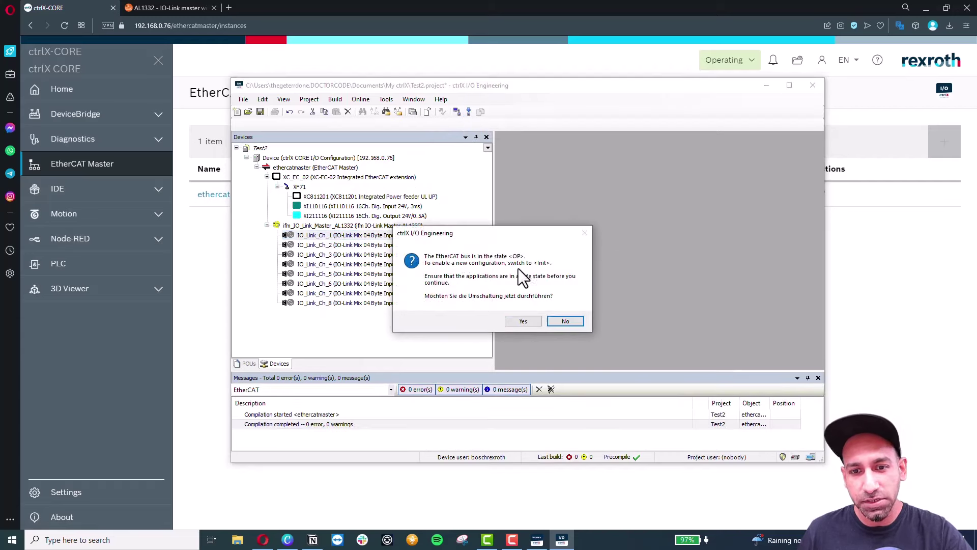
pyautogui.click(523, 321)
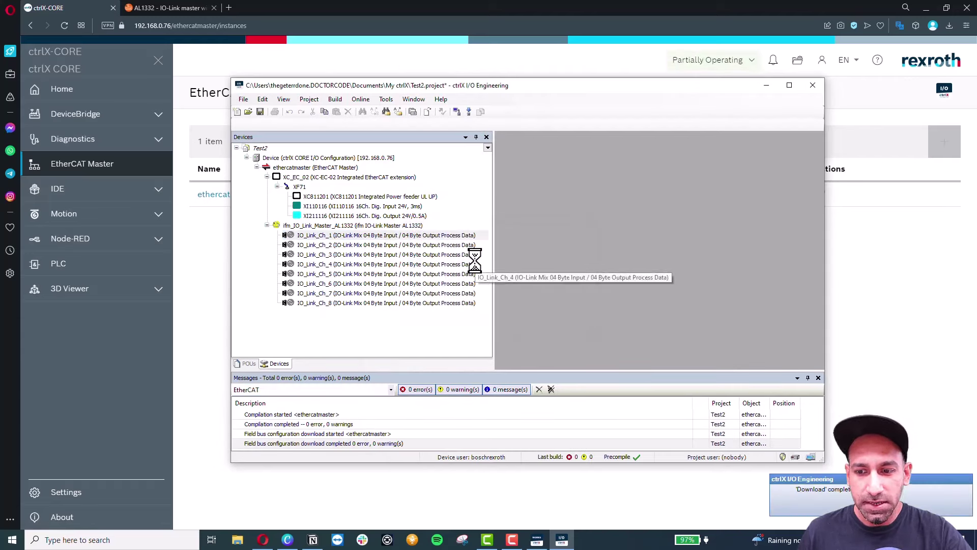
pyautogui.click(767, 86)
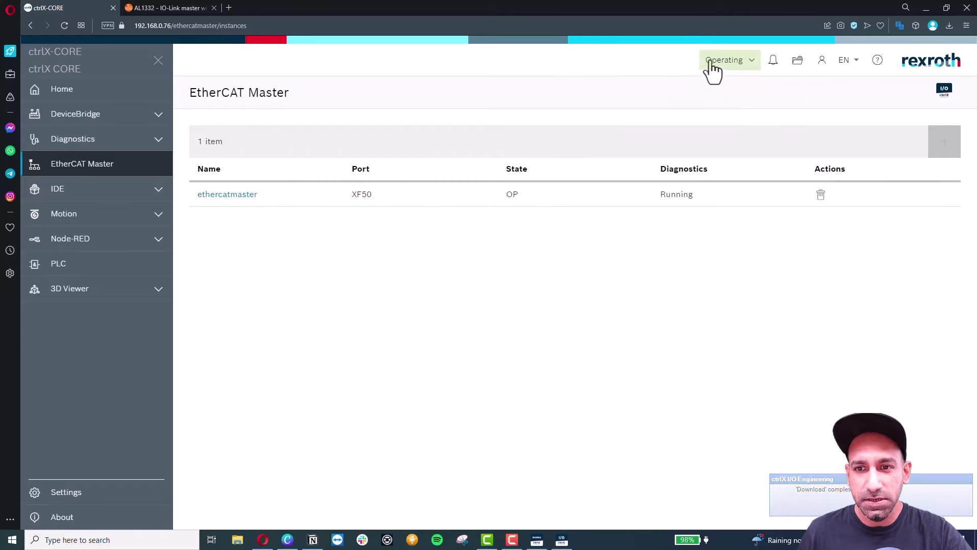
pyautogui.click(239, 198)
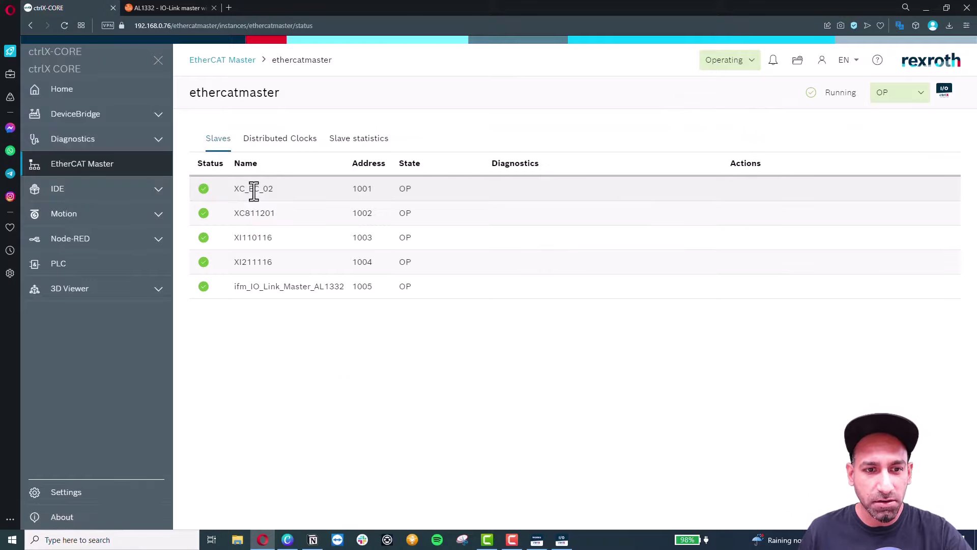
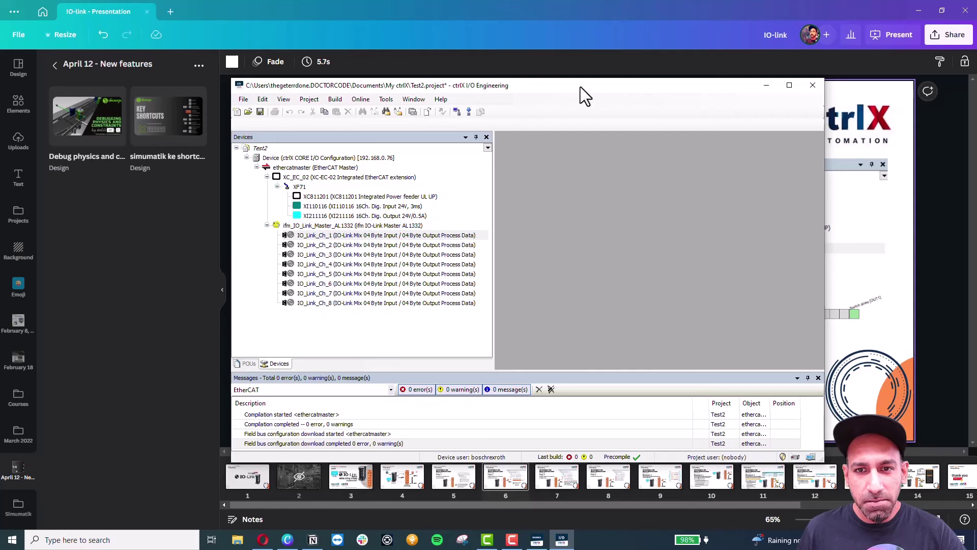
# Open the editor of IO_Link_Ch_1 in ctrlX I/O Engineering and bring up the Plug Device window for this channel.
pyautogui.moveTo(584, 96); pyautogui.dragTo(635, 89)
pyautogui.doubleClick(429, 234)
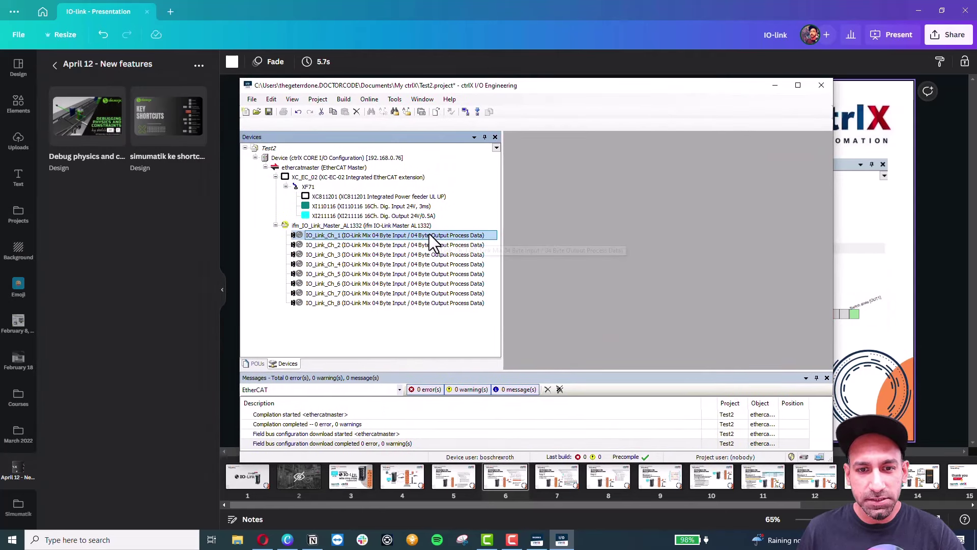
pyautogui.rightClick(433, 239)
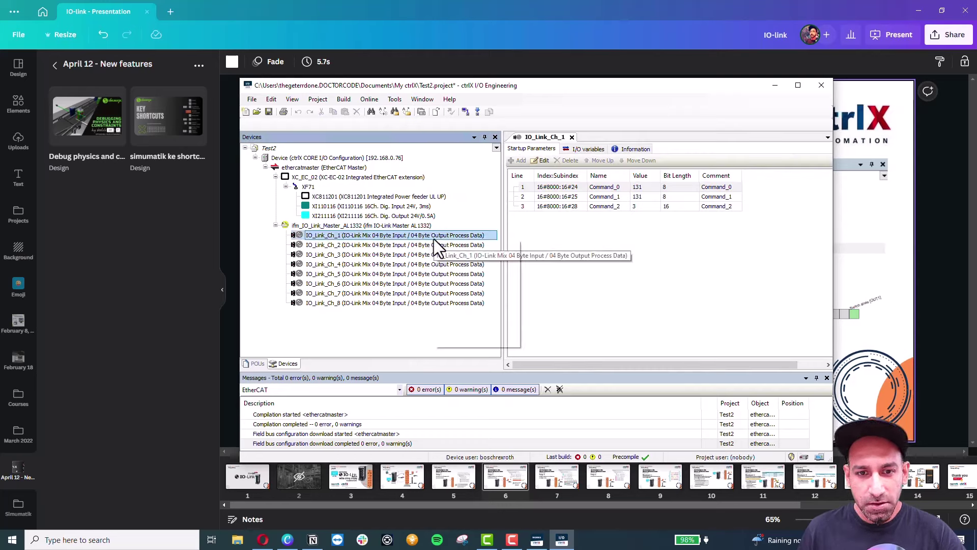
pyautogui.click(473, 318)
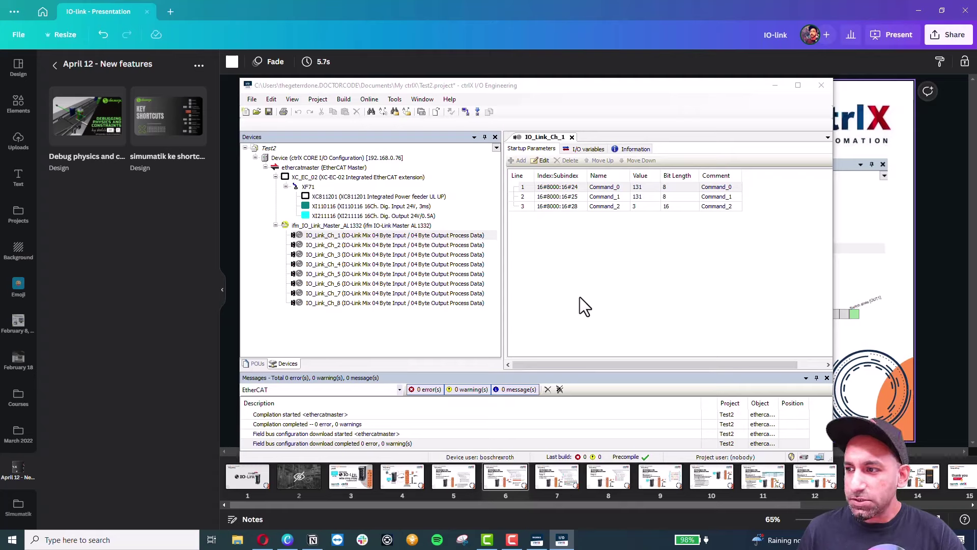
pyautogui.rightClick(461, 237)
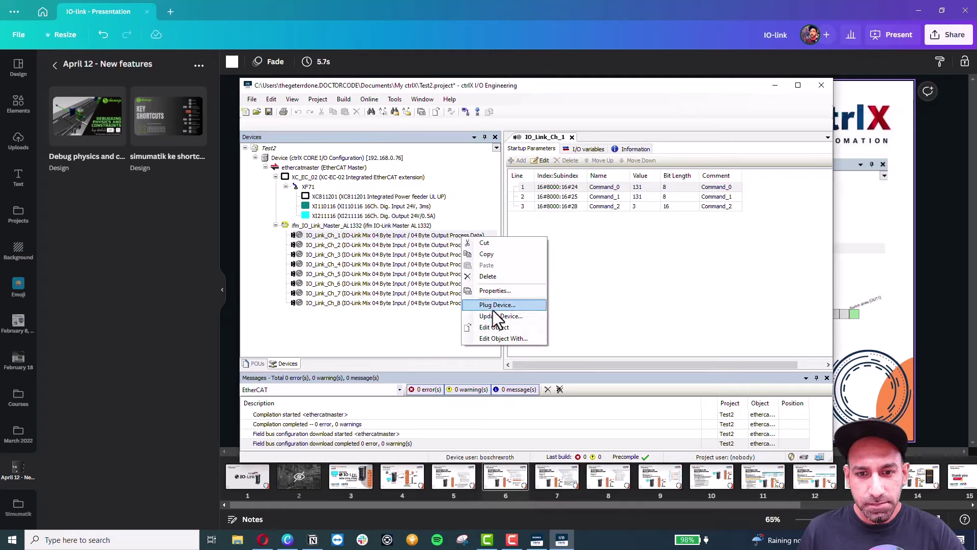
pyautogui.press('Escape')
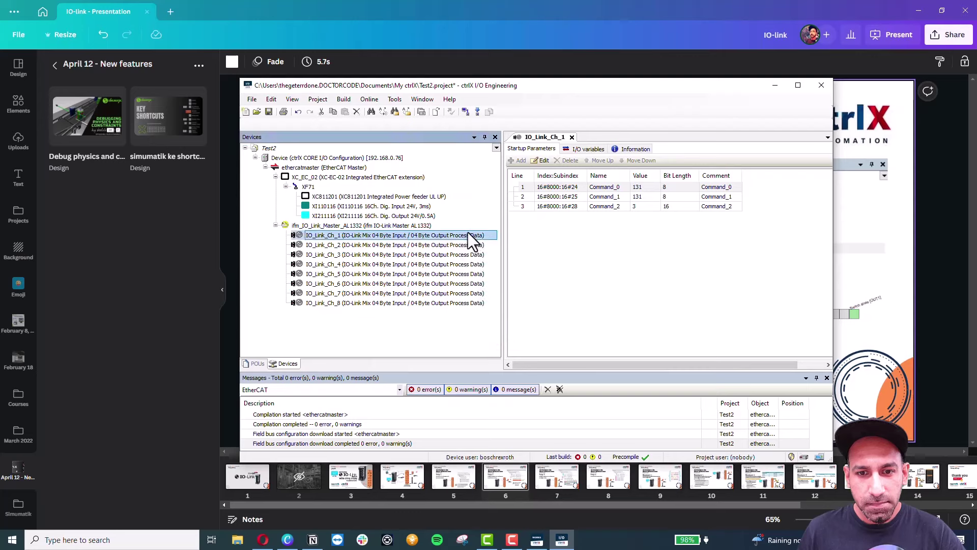
pyautogui.rightClick(466, 237)
pyautogui.press('Escape')
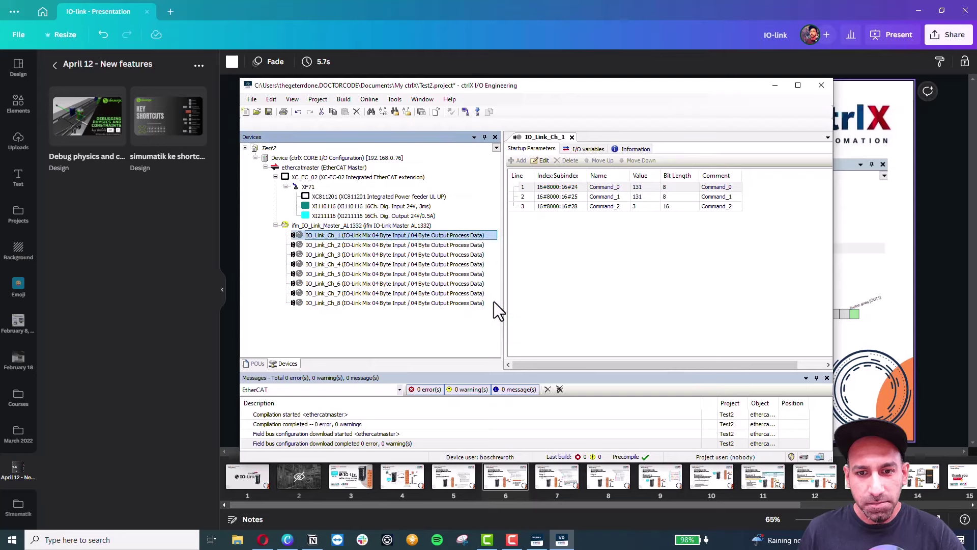
# Arrange the main window and the Plug Device window so that the Devices tree and the module list can both be seen.
pyautogui.moveTo(596, 84); pyautogui.dragTo(522, 70)
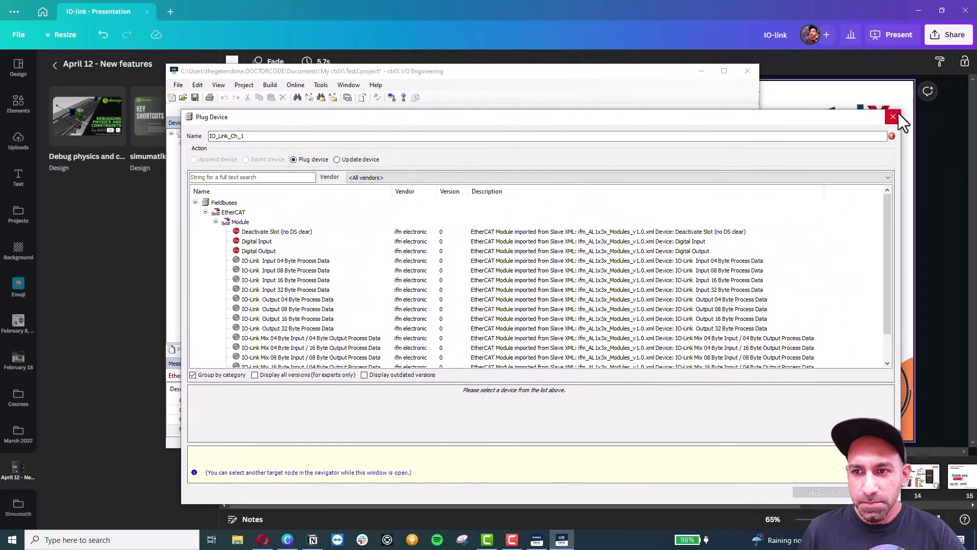
pyautogui.moveTo(900, 110); pyautogui.dragTo(756, 171)
pyautogui.moveTo(534, 176); pyautogui.dragTo(691, 166)
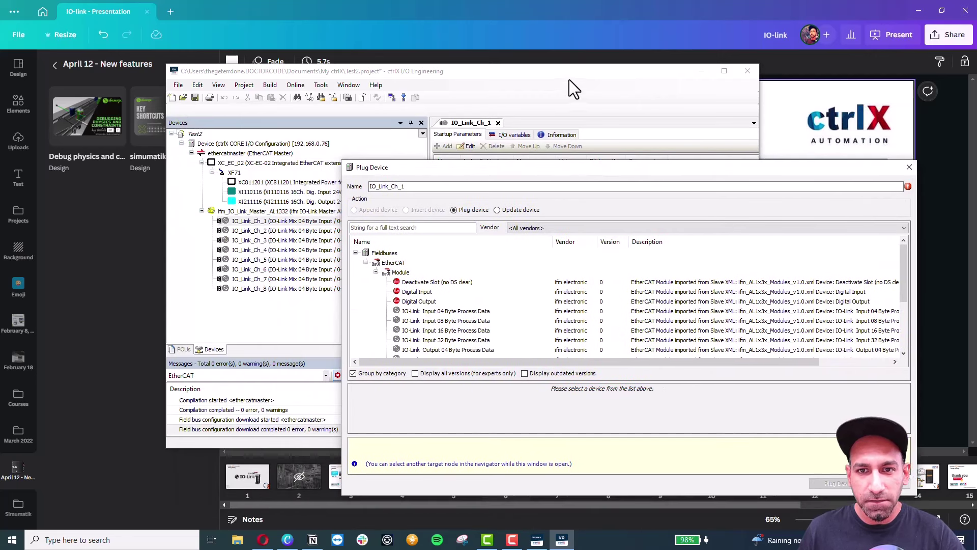
pyautogui.moveTo(565, 74); pyautogui.dragTo(486, 53)
pyautogui.moveTo(580, 170); pyautogui.dragTo(583, 142)
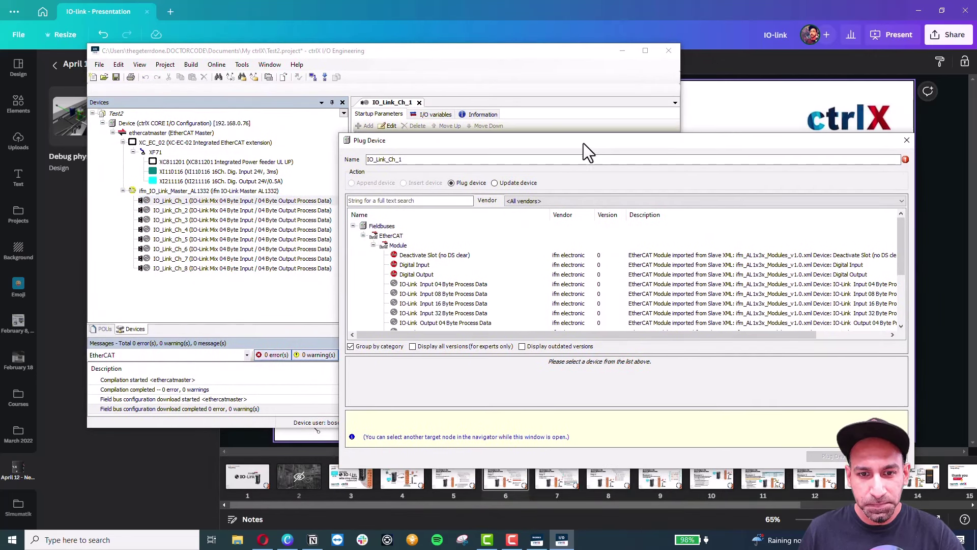
# Plug the IO-Link Input 04 Byte Process Data module into IO_Link_Ch_1 and close the Plug Device window.
pyautogui.scroll(-1, 460, 269)
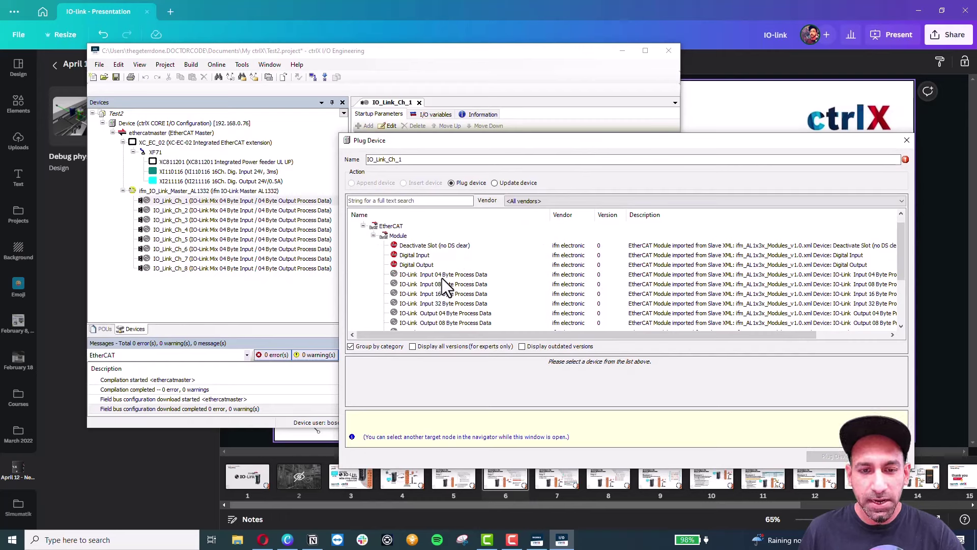
pyautogui.click(447, 277)
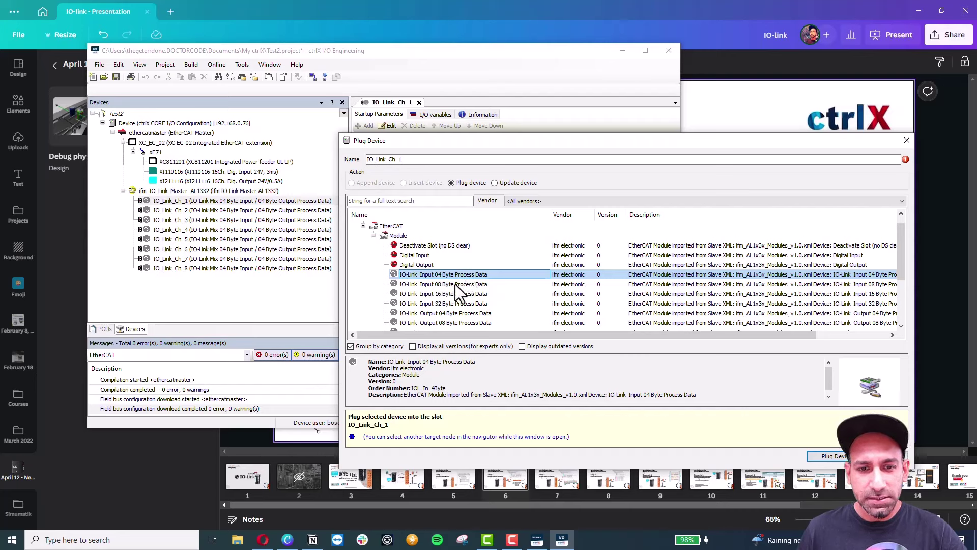
pyautogui.doubleClick(455, 278)
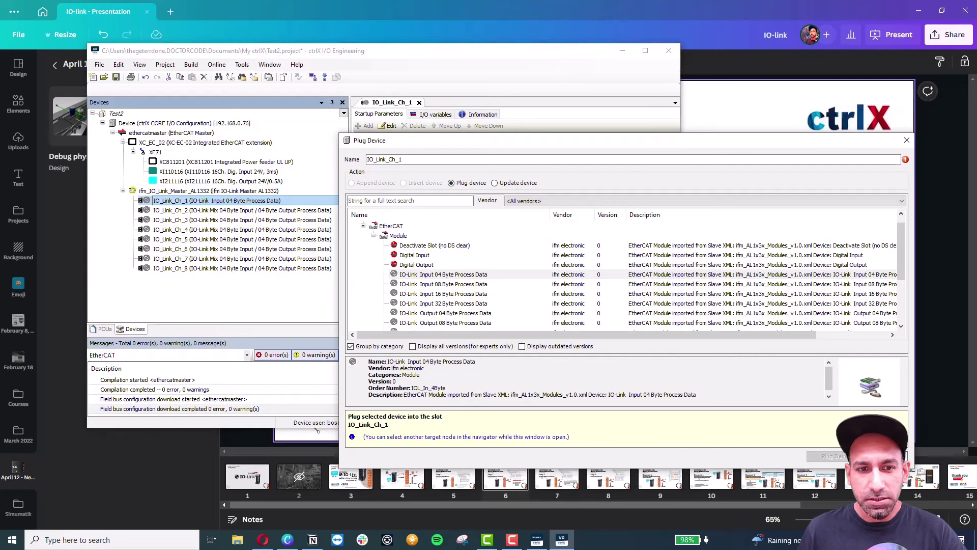
pyautogui.press('Escape')
# Switch to the Canva presentation and review the Step 2 and Step 3 slides on IO-Link port memory assignment in full screen.
pyautogui.click(720, 402)
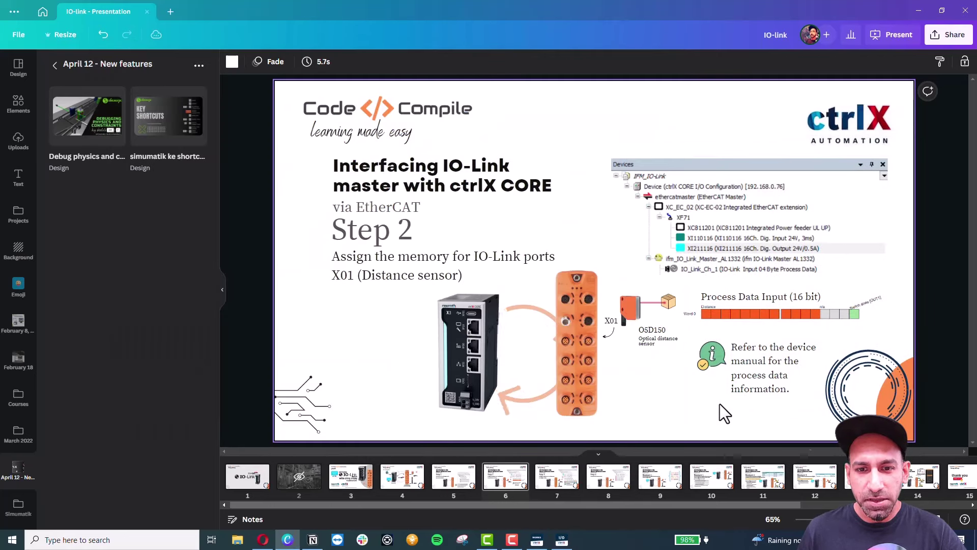
pyautogui.click(888, 35)
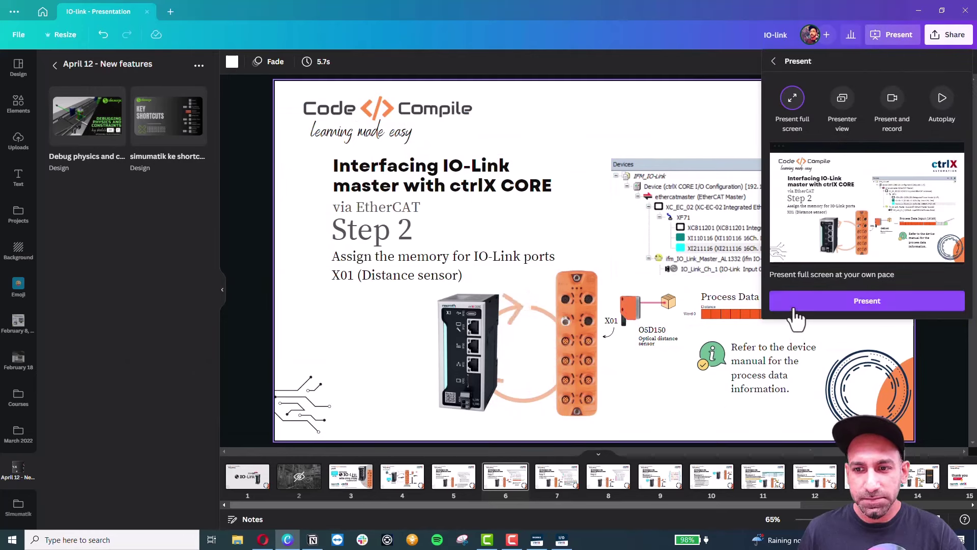
pyautogui.press('F11')
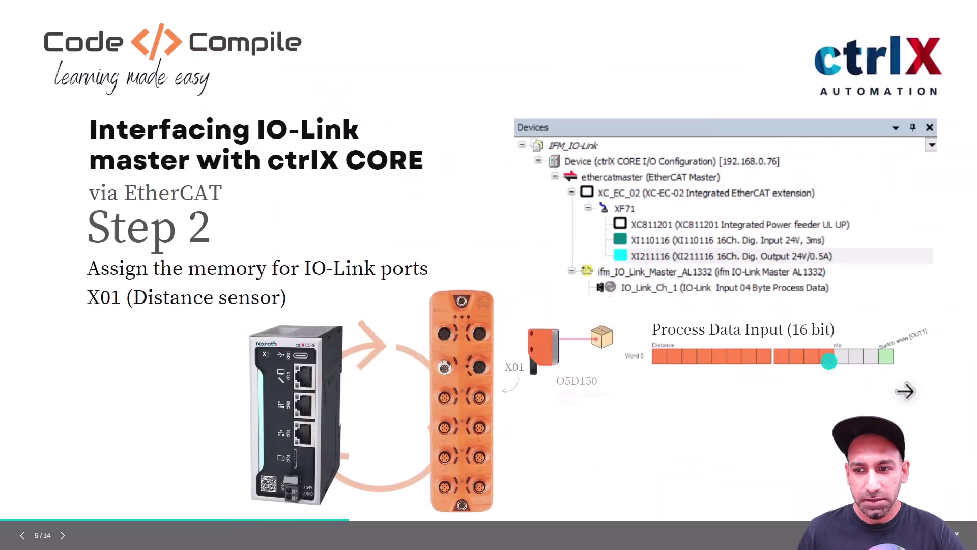
pyautogui.press('Right')
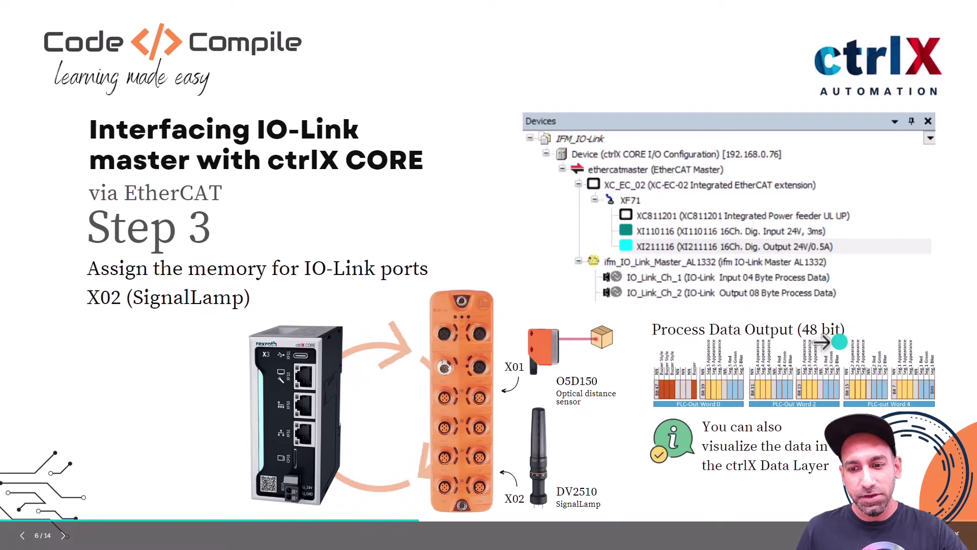
pyautogui.press('Escape')
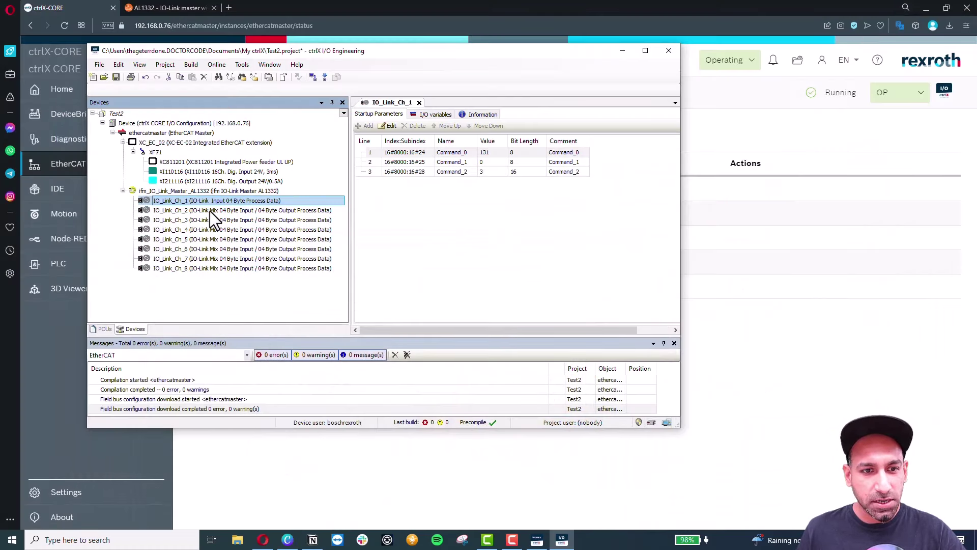
# Plug the IO-Link Output 08 Byte Process Data module into IO_Link_Ch_2 of the AL1332 in ctrlX I/O Engineering.
pyautogui.doubleClick(211, 210)
pyautogui.rightClick(264, 210)
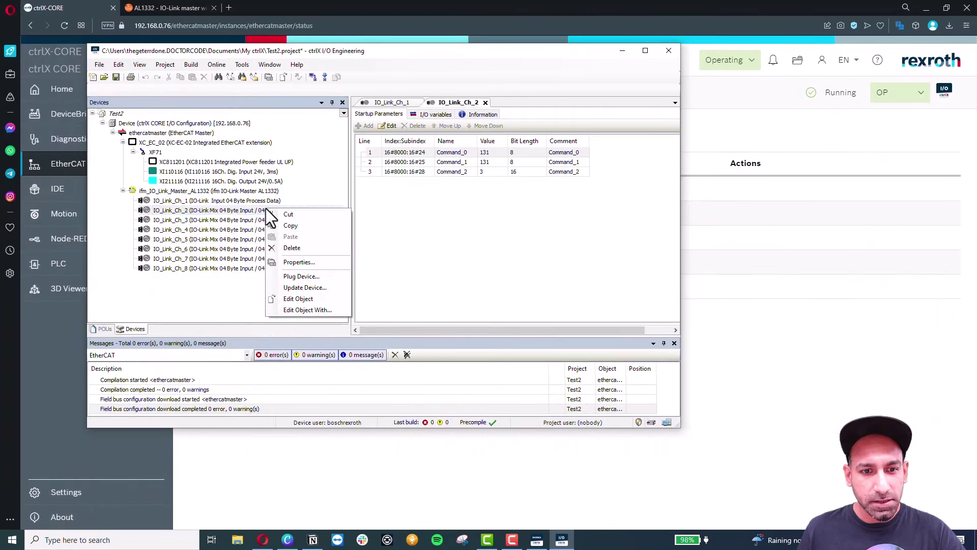
pyautogui.click(307, 272)
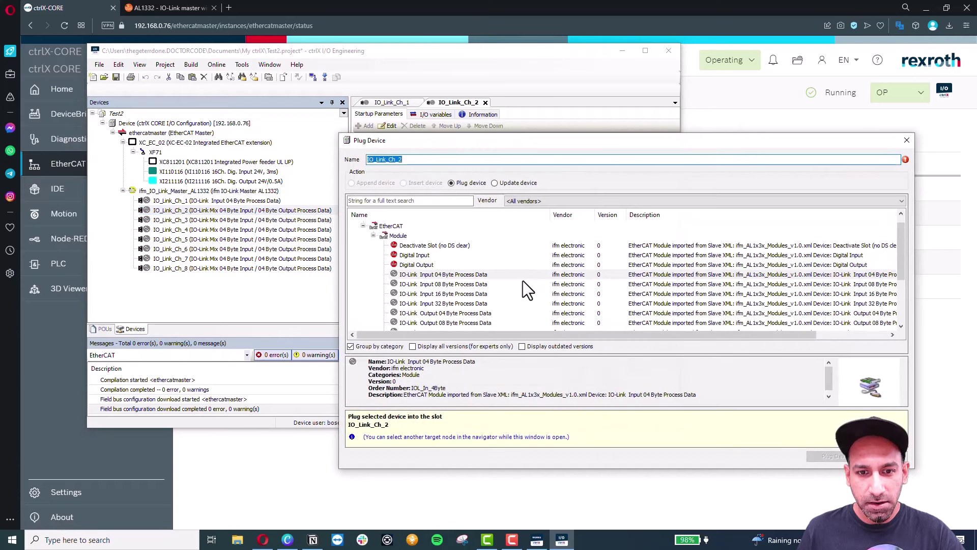
pyautogui.scroll(-1, 483, 283)
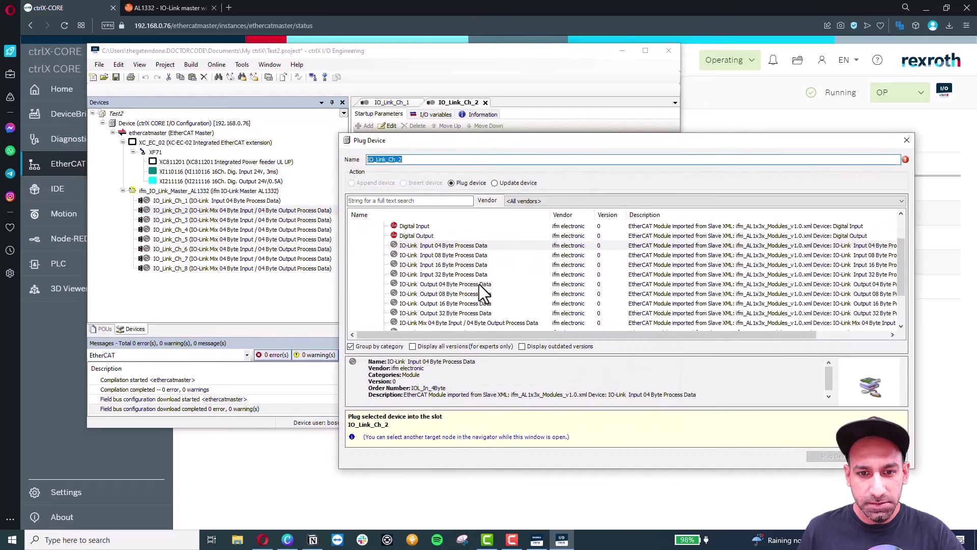
pyautogui.click(446, 295)
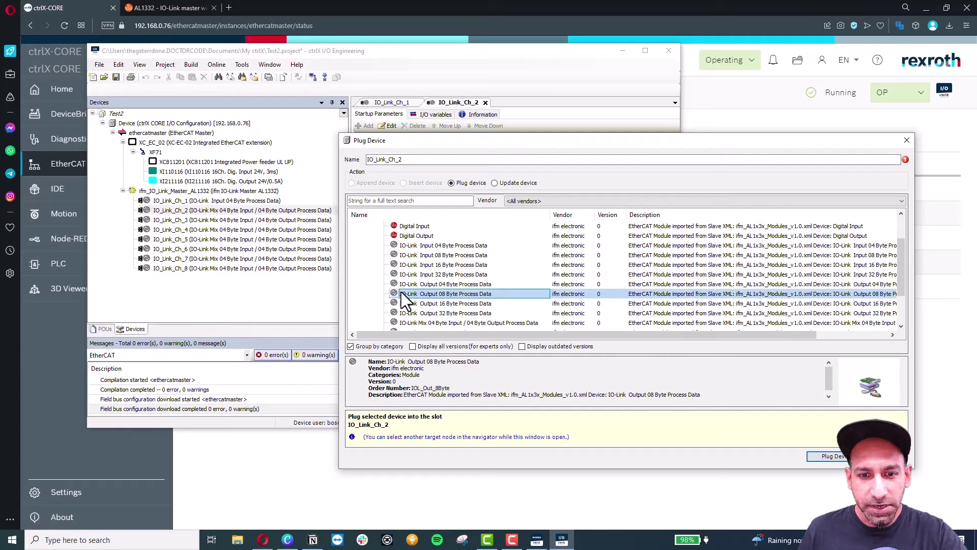
pyautogui.doubleClick(460, 294)
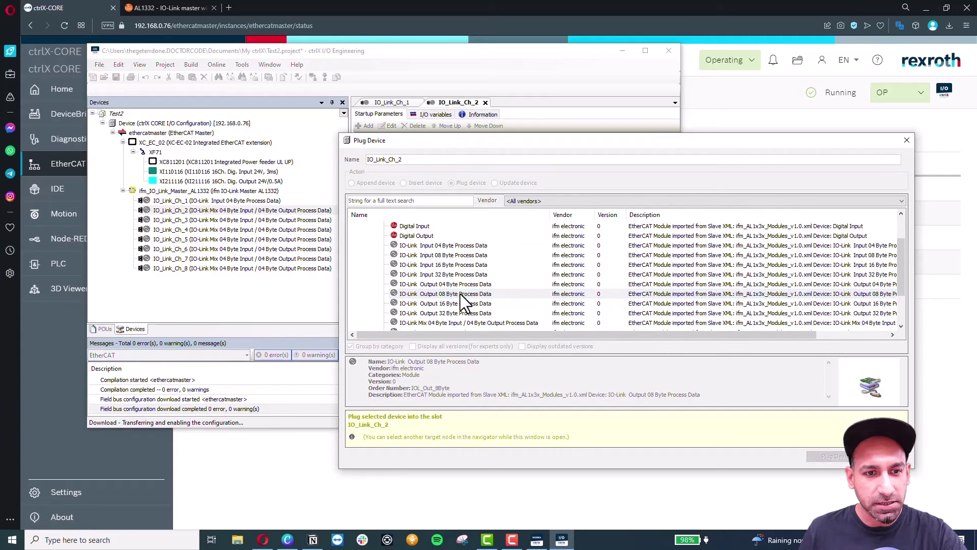
pyautogui.click(208, 209)
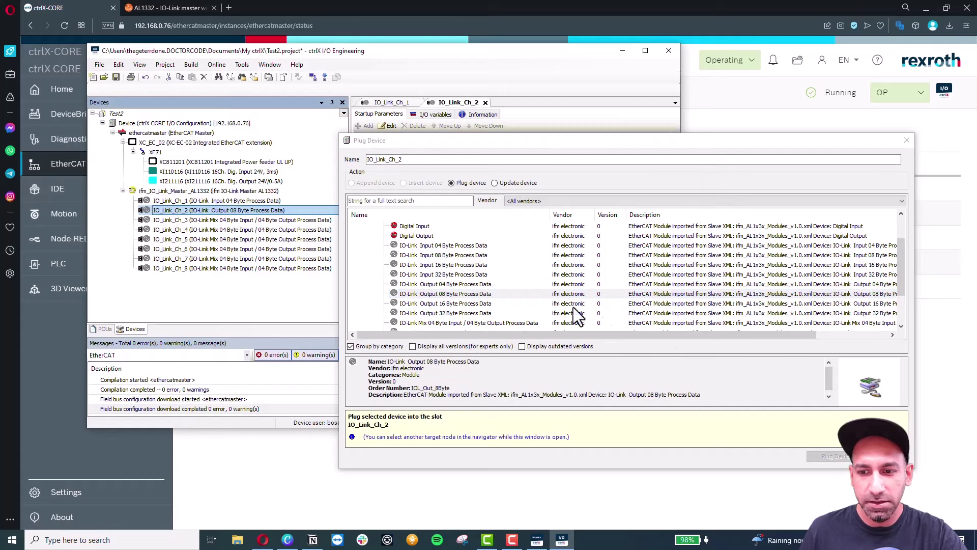
# Close the Plug Device window and go through the unused channels IO_Link_Ch_3 to IO_Link_Ch_8 in the device tree.
pyautogui.click(907, 139)
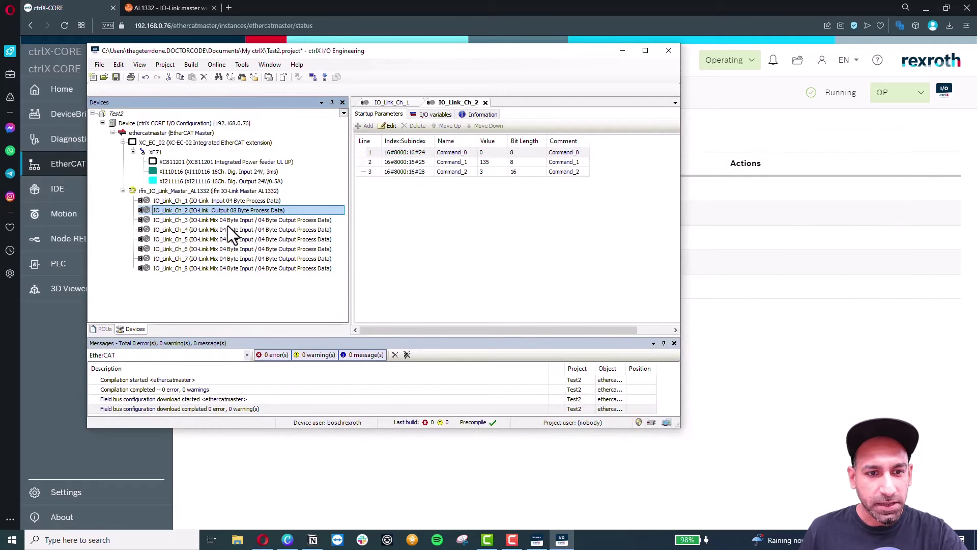
pyautogui.press('Down')
pyautogui.press('Down')
pyautogui.press('Down')
pyautogui.press('Down')
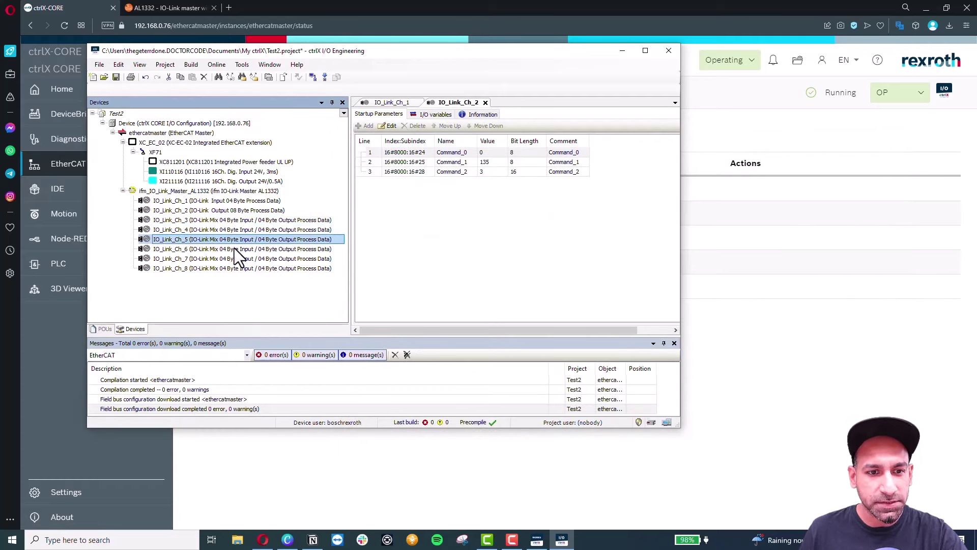
pyautogui.click(234, 260)
pyautogui.click(234, 268)
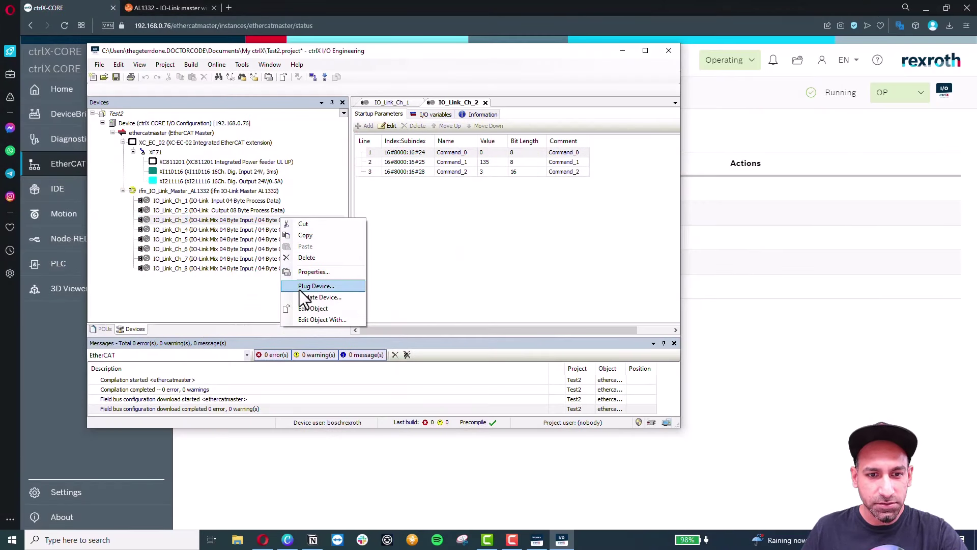
# Plug the Deactivate Slot (no DS clear) module into each unused channel from IO_Link_Ch_3 to IO_Link_Ch_8.
pyautogui.click(315, 286)
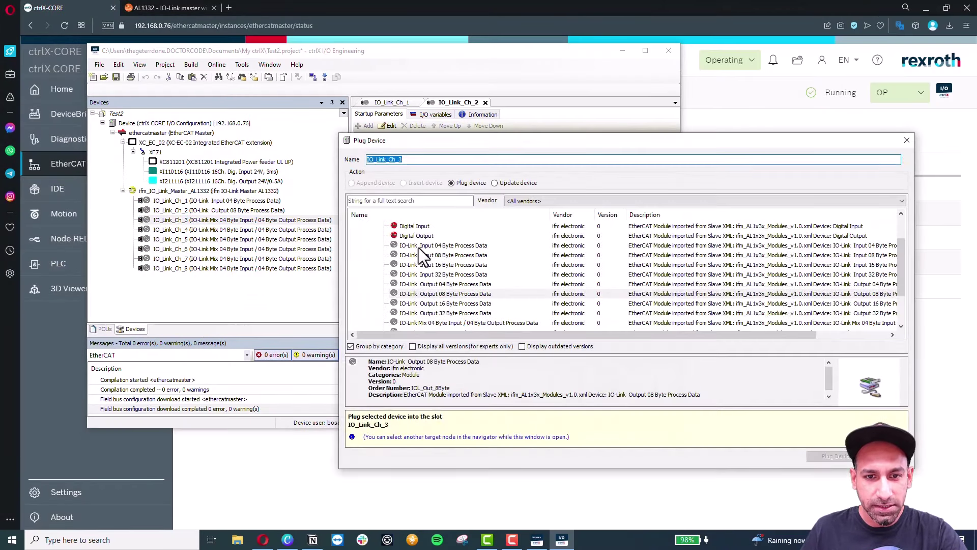
pyautogui.scroll(2, 418, 250)
pyautogui.click(422, 257)
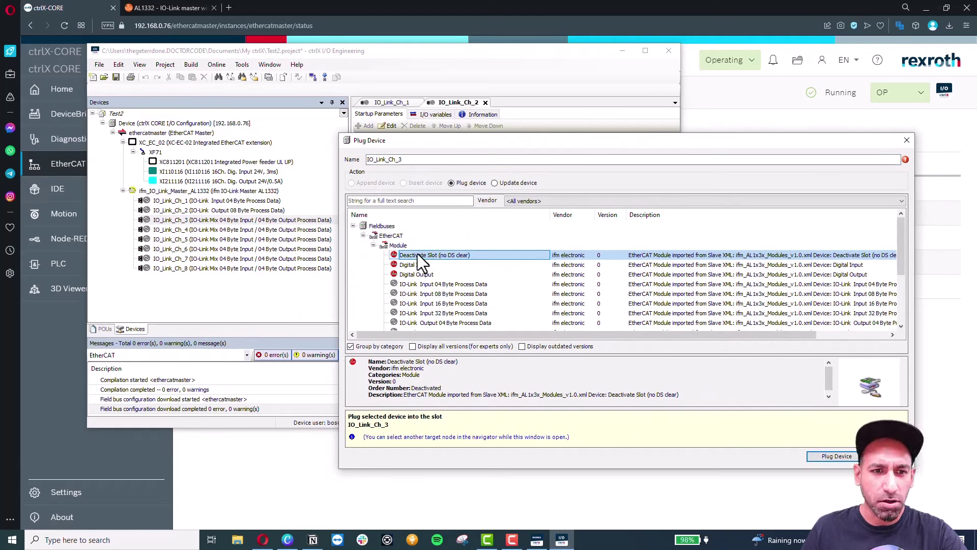
pyautogui.doubleClick(421, 257)
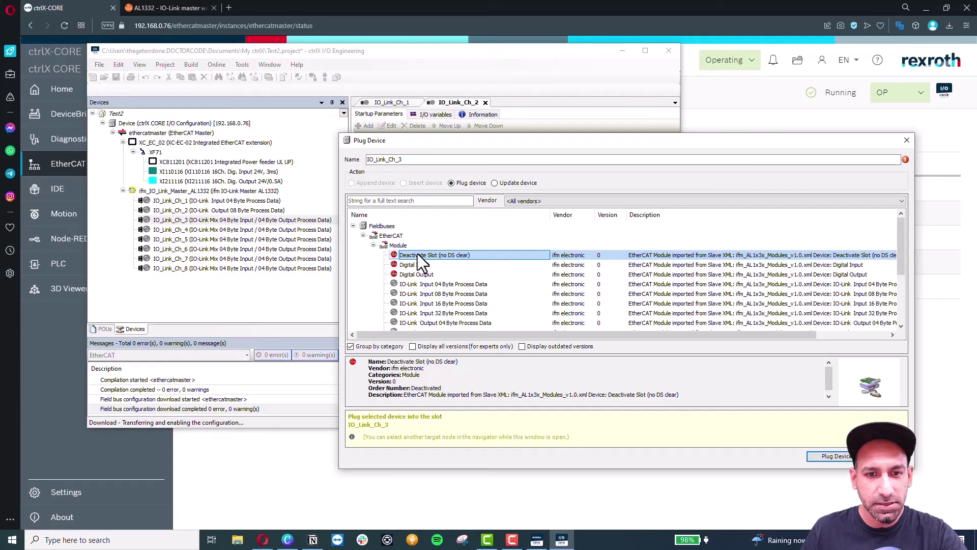
pyautogui.click(250, 230)
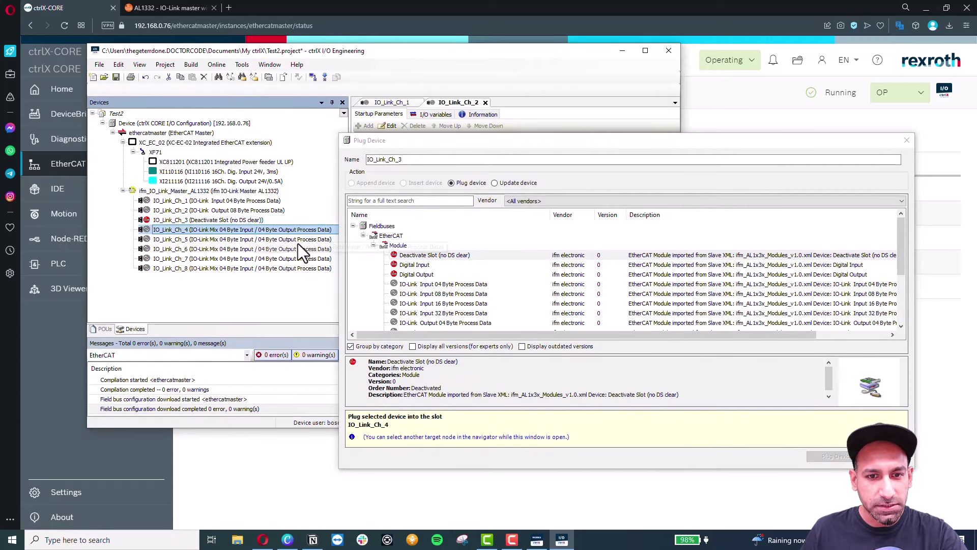
pyautogui.doubleClick(416, 257)
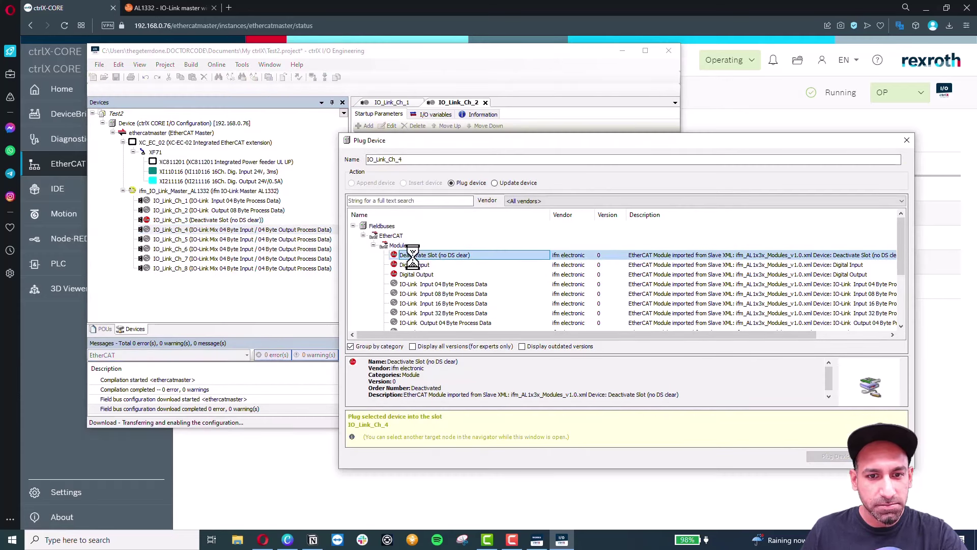
pyautogui.click(270, 242)
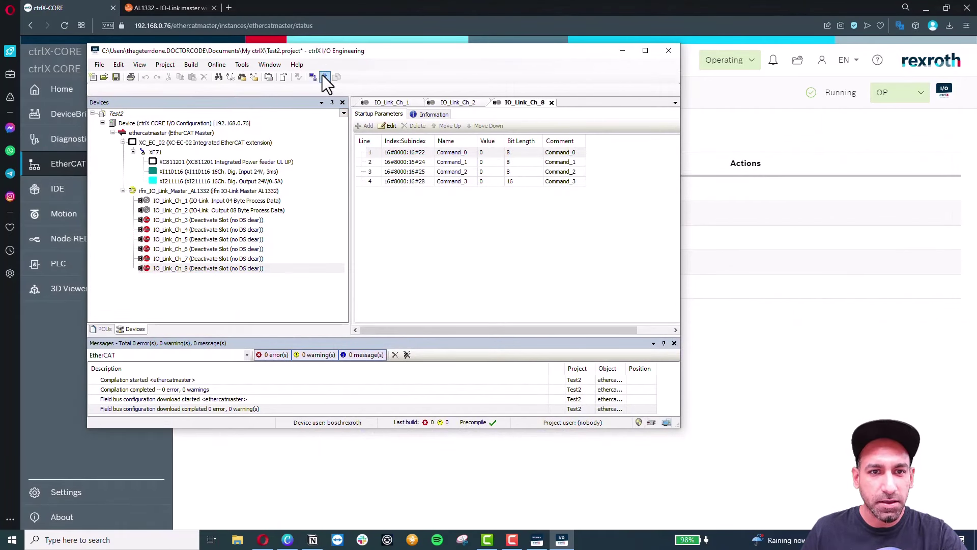
# Download the fieldbus configuration, allowing the EtherCAT bus to switch to Init, and minimize ctrlX I/O Engineering to show the slave status page.
pyautogui.click(324, 76)
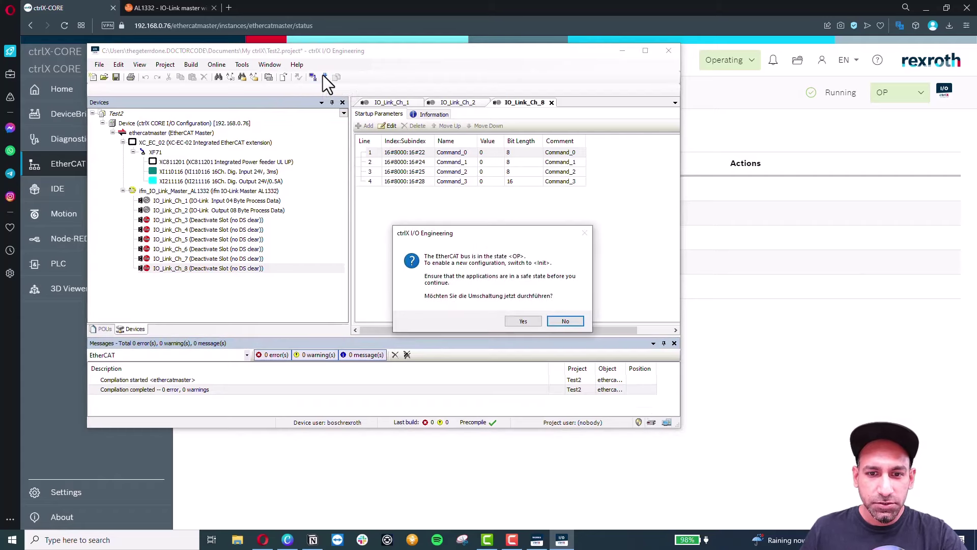
pyautogui.click(522, 321)
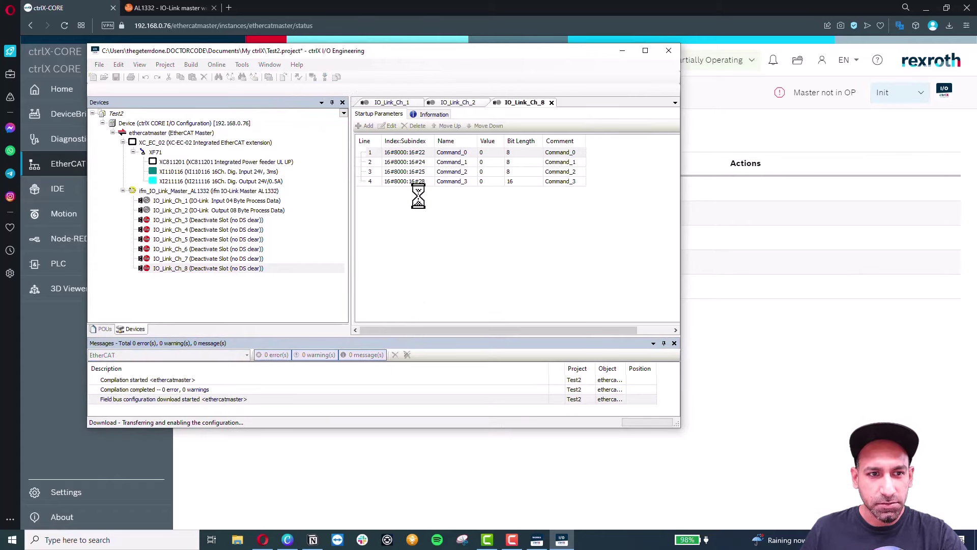
pyautogui.click(621, 51)
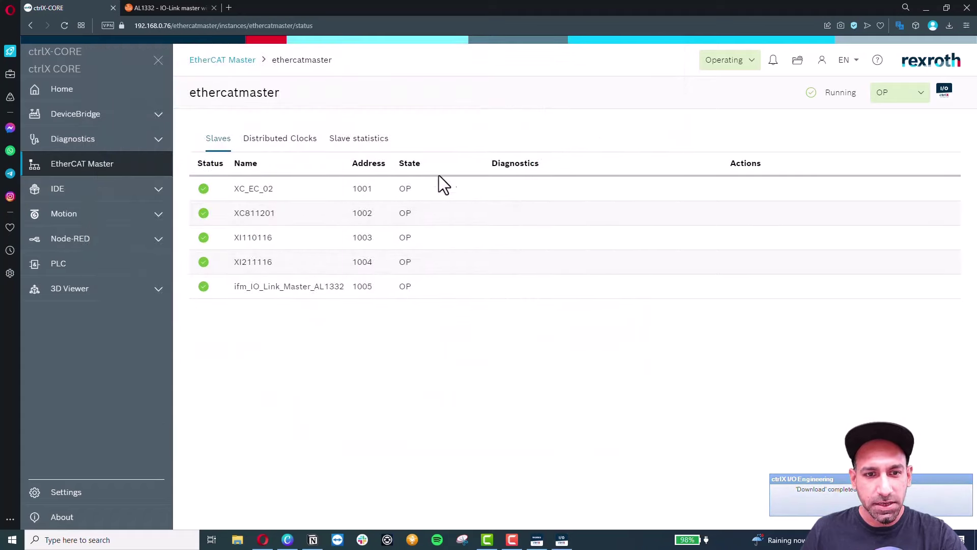